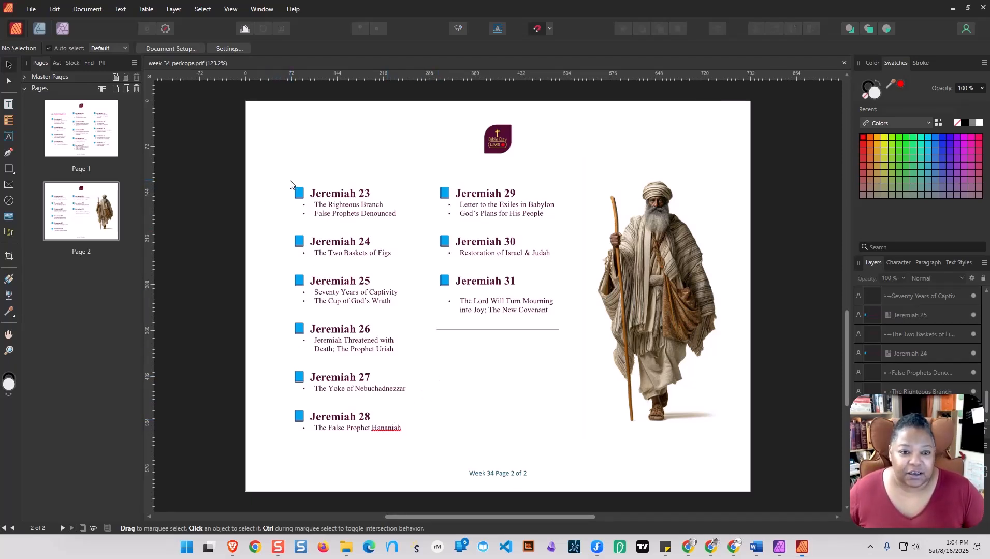
Group all the Jeremiah chapter entries on page 2 and move the group to the page's lower-right corner.
{"action": "left_click_drag", "start_coordinate": [290, 182], "coordinate": [578, 445]}
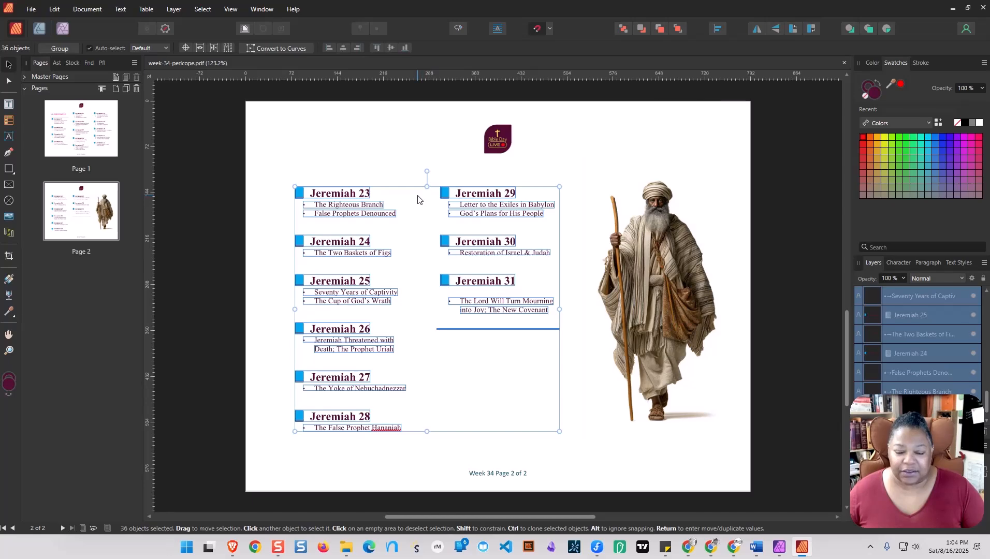
{"action": "right_click", "coordinate": [436, 193]}
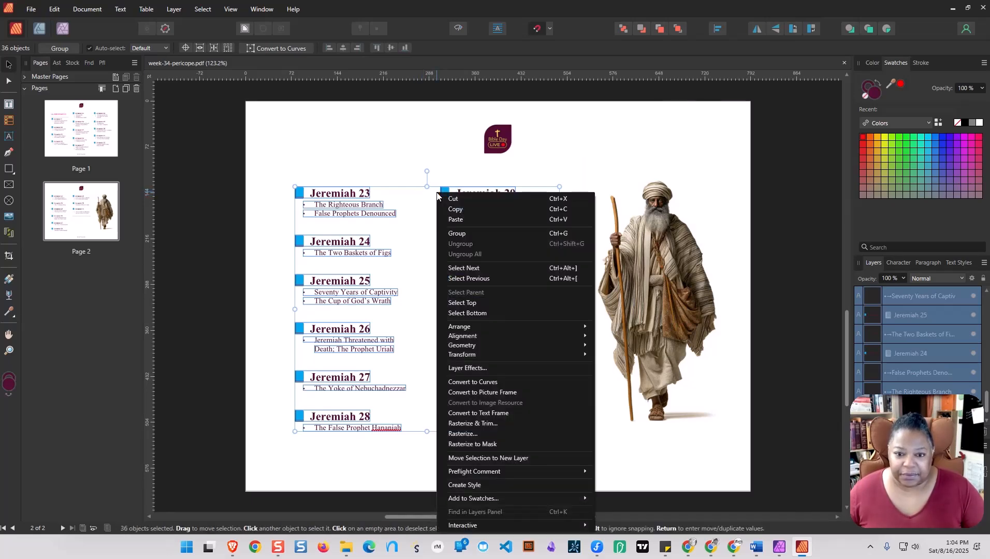
{"action": "left_click", "coordinate": [456, 236]}
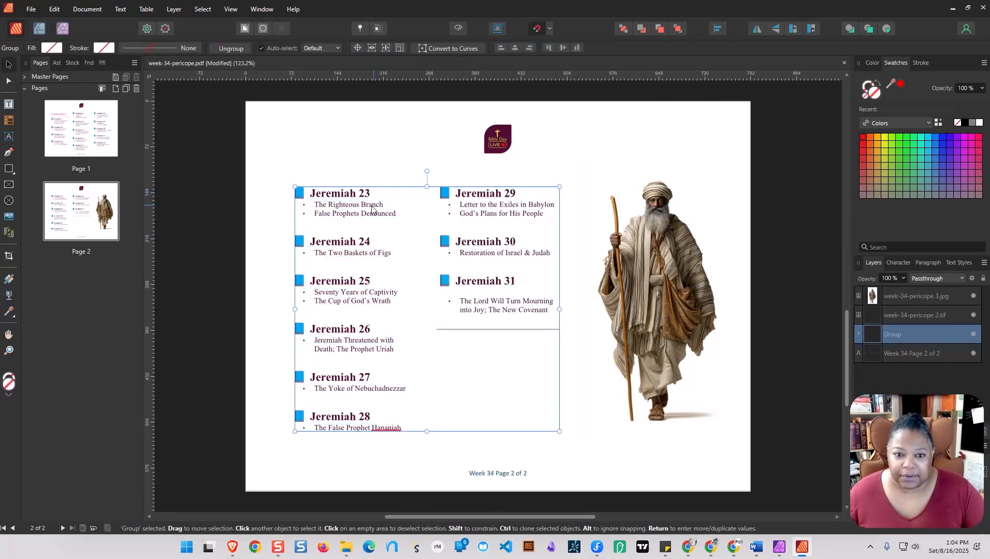
{"action": "left_click_drag", "start_coordinate": [371, 208], "coordinate": [553, 246]}
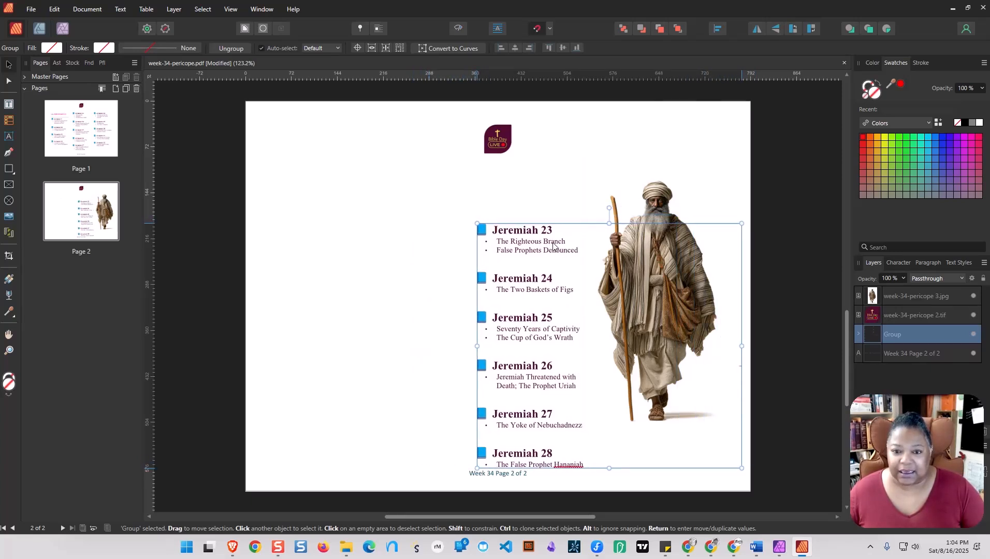
{"action": "left_click_drag", "start_coordinate": [553, 244], "coordinate": [561, 269]}
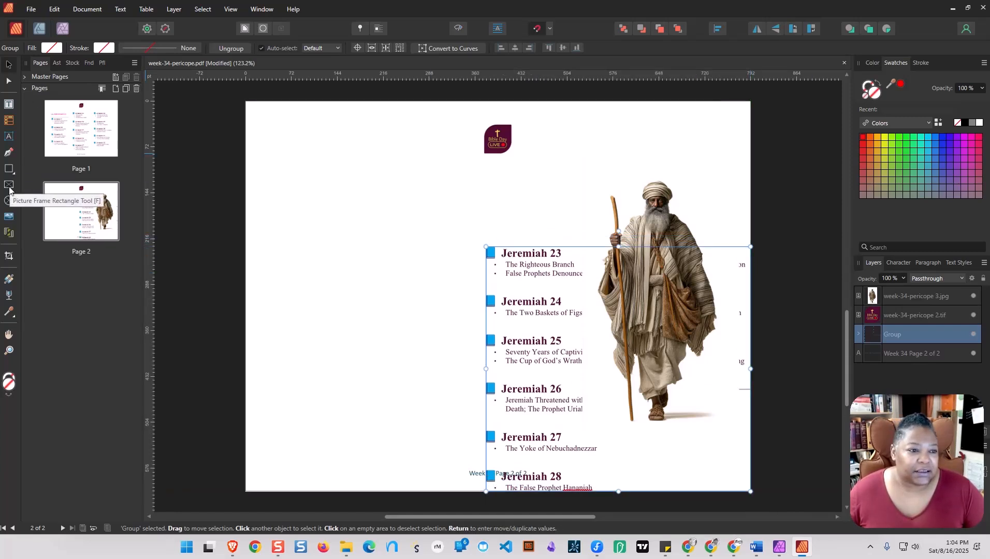
Draw a large picture frame over the upper-left area of page 2 and place jeremiah-ornate-sign.png from the week-34 folder in it.
{"action": "left_click", "coordinate": [9, 186]}
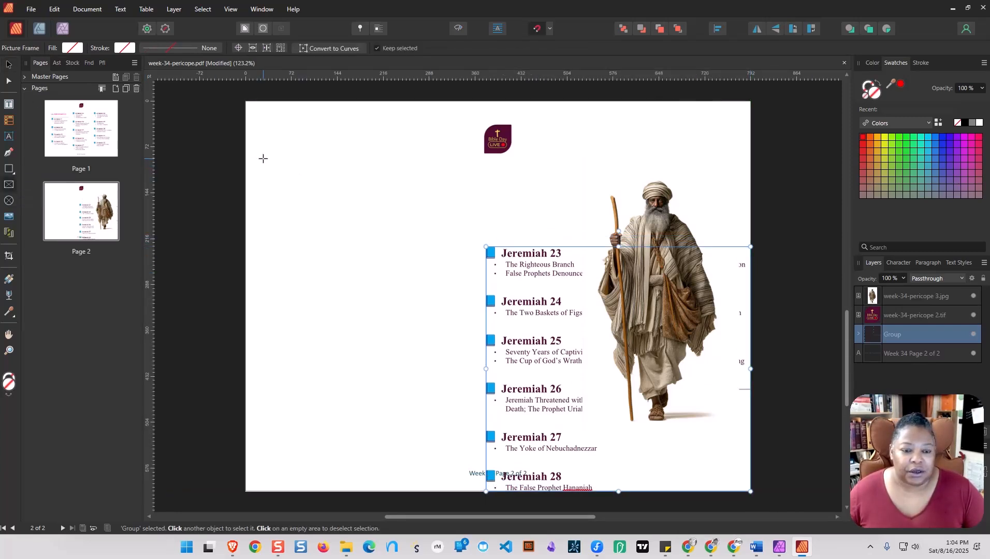
{"action": "mouse_move", "coordinate": [263, 158]}
{"action": "left_mouse_down"}
{"action": "mouse_move", "coordinate": [373, 261]}
{"action": "mouse_move", "coordinate": [464, 308]}
{"action": "mouse_move", "coordinate": [565, 322]}
{"action": "mouse_move", "coordinate": [524, 334]}
{"action": "mouse_move", "coordinate": [585, 355]}
{"action": "left_mouse_up"}
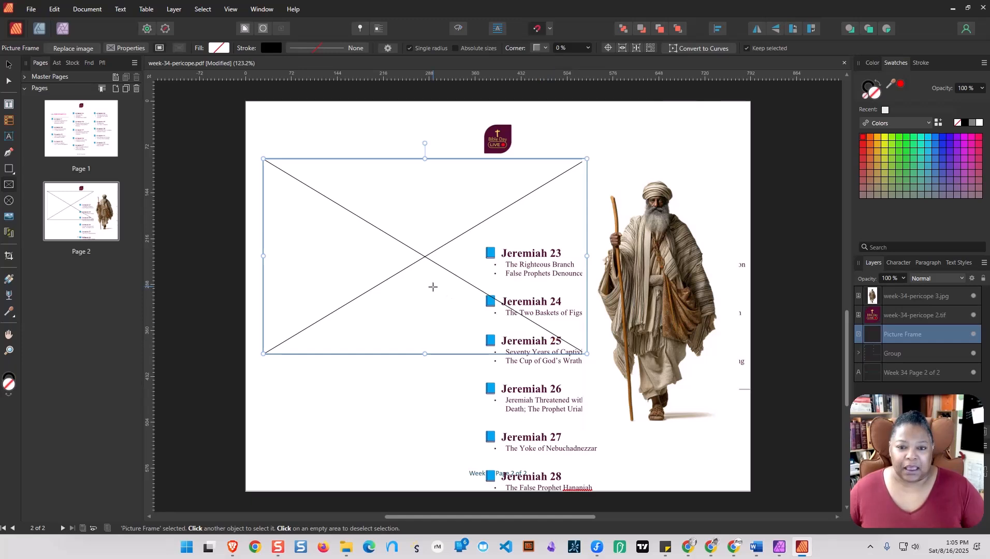
{"action": "left_click", "coordinate": [32, 8]}
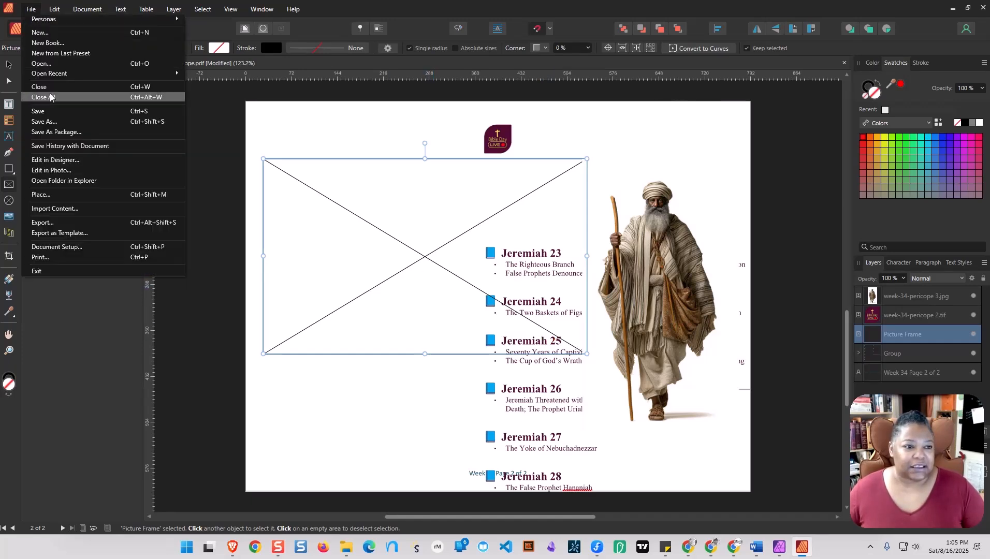
{"action": "left_click", "coordinate": [61, 196]}
{"action": "scroll", "coordinate": [78, 194], "scroll_direction": "down", "scroll_amount": 3}
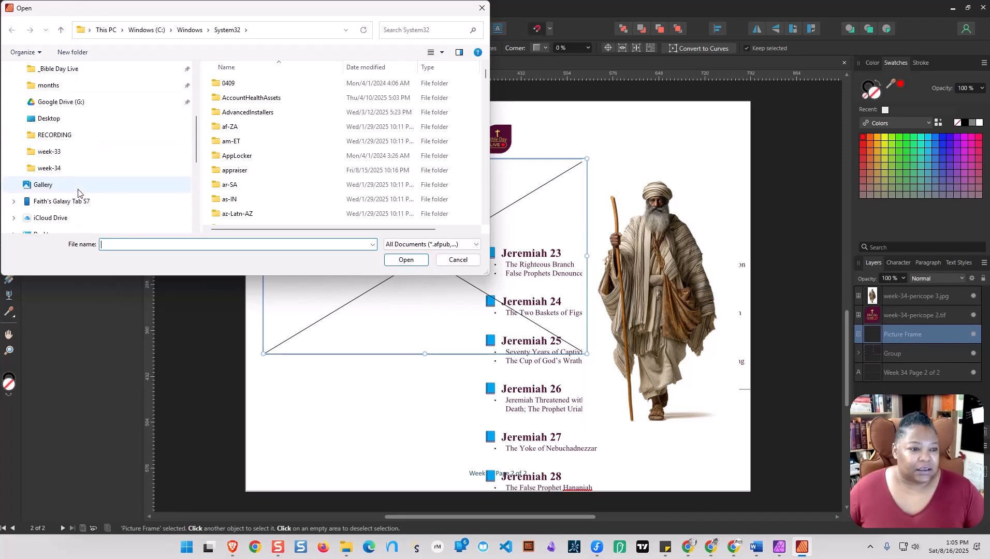
{"action": "left_click", "coordinate": [47, 169]}
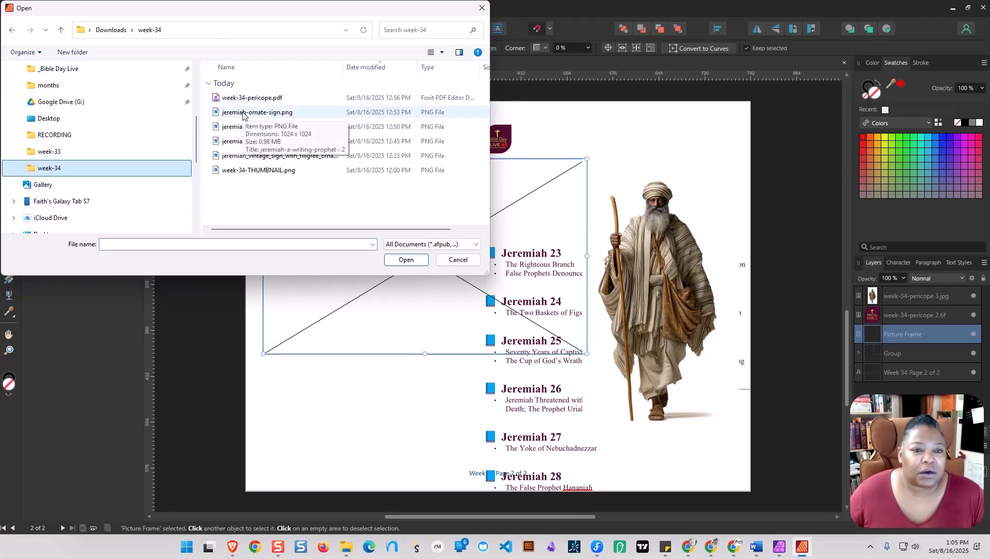
{"action": "left_click", "coordinate": [243, 113]}
{"action": "left_click", "coordinate": [407, 260]}
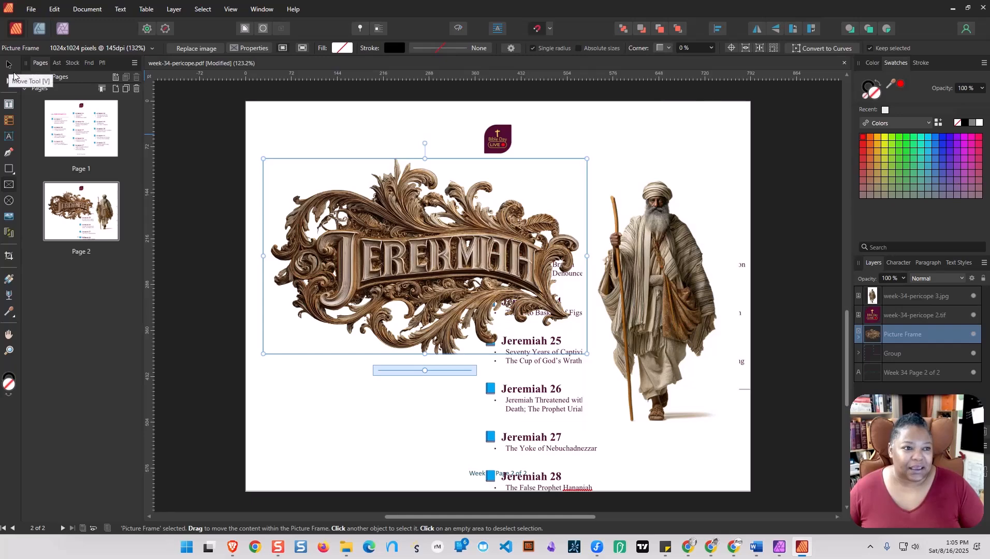
Scale the Jeremiah sign frame down so the image sits at about 115%, and shift it slightly to the right.
{"action": "left_click", "coordinate": [11, 69]}
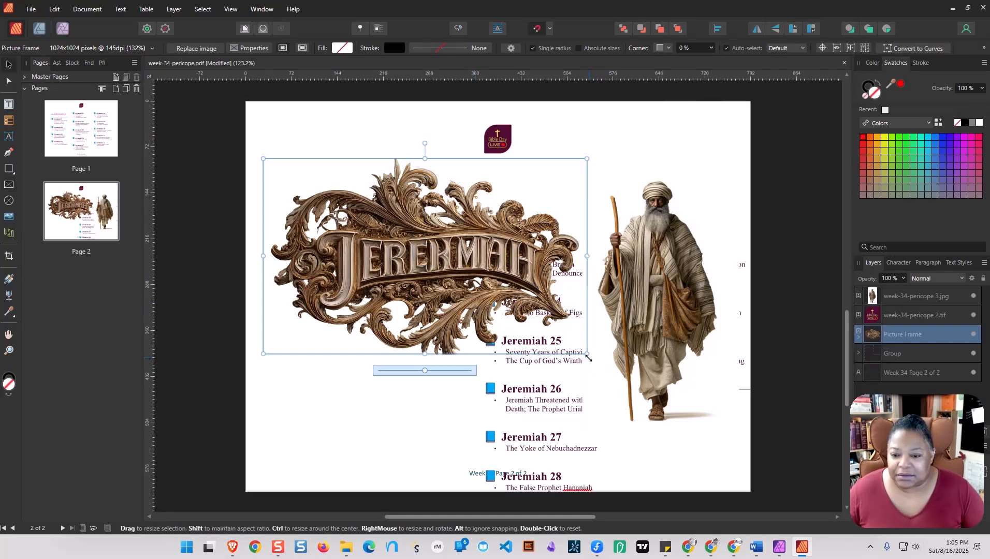
{"action": "left_click_drag", "start_coordinate": [586, 354], "coordinate": [543, 334]}
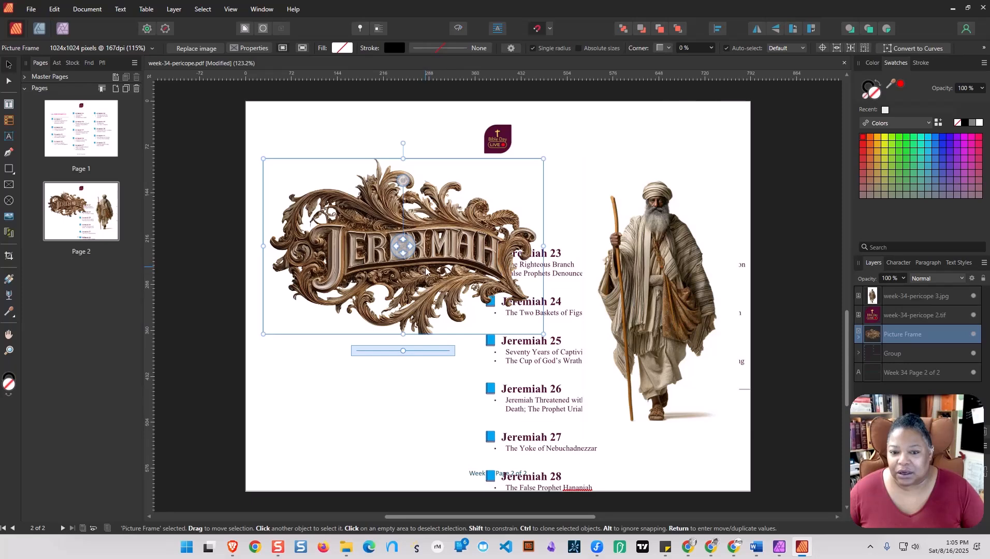
{"action": "mouse_move", "coordinate": [425, 270]}
{"action": "left_mouse_down"}
{"action": "mouse_move", "coordinate": [447, 275]}
{"action": "mouse_move", "coordinate": [438, 273]}
{"action": "left_mouse_up"}
Move the Bible Day Live logo to the page's upper-right corner and reposition the chapter group back over the page's middle, behind the sign.
{"action": "left_click", "coordinate": [500, 144]}
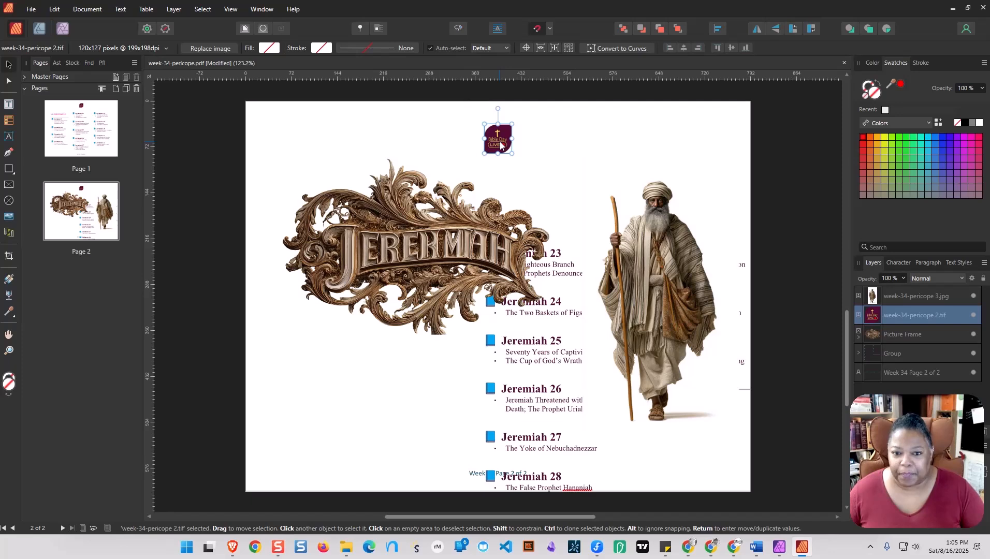
{"action": "left_click_drag", "start_coordinate": [500, 144], "coordinate": [719, 147]}
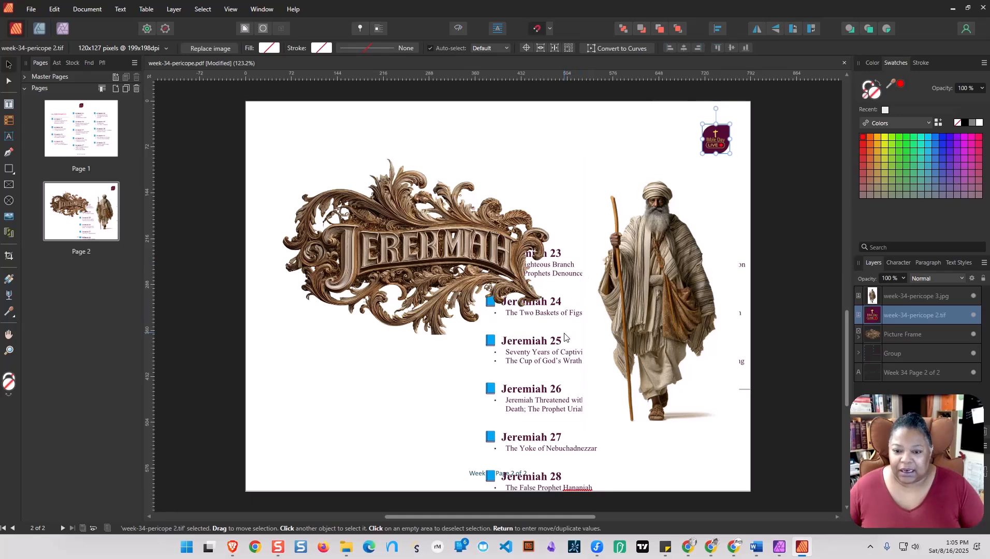
{"action": "left_click_drag", "start_coordinate": [556, 326], "coordinate": [366, 418]}
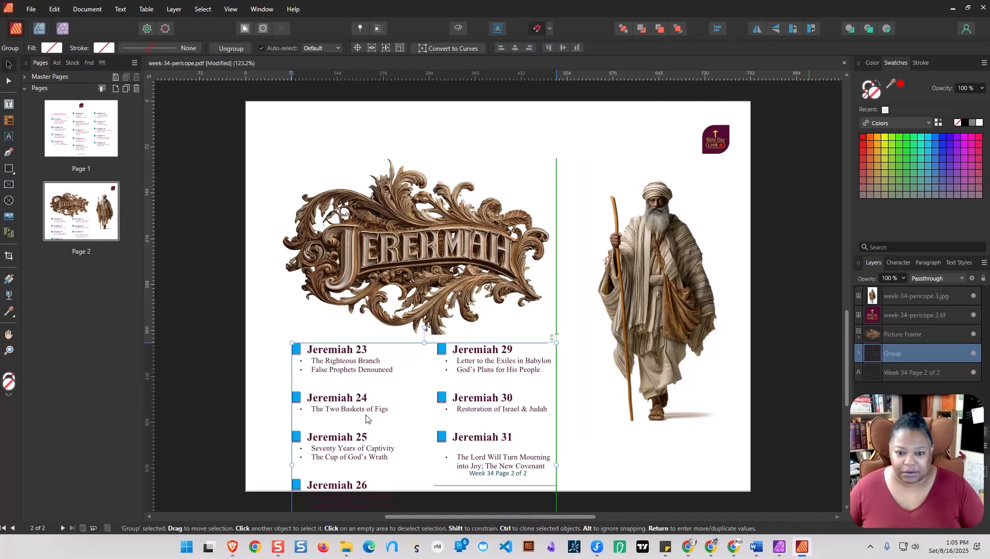
{"action": "left_click_drag", "start_coordinate": [366, 418], "coordinate": [390, 255]}
Duplicate page 2 and delete the robed prophet picture from the copy.
{"action": "left_click", "coordinate": [664, 298]}
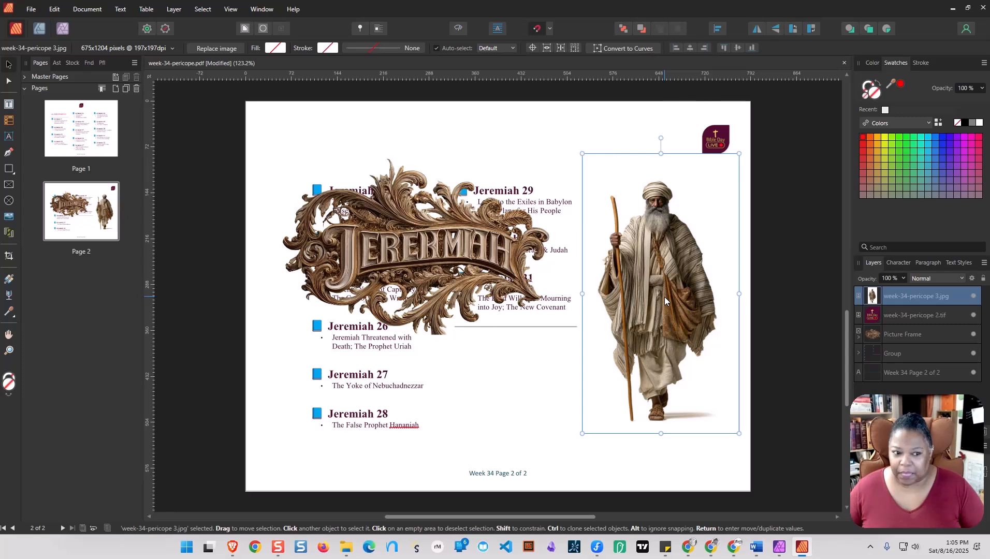
{"action": "right_click", "coordinate": [85, 212]}
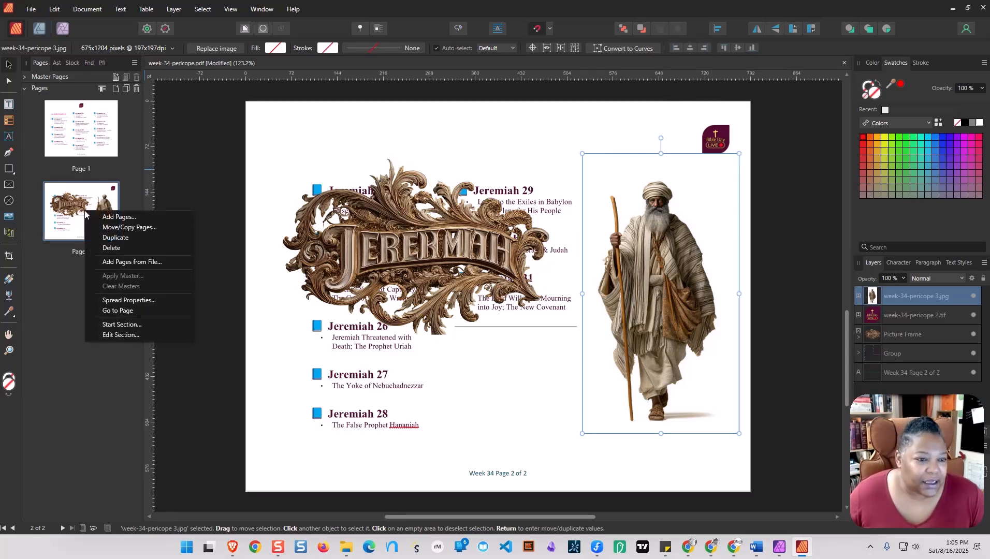
{"action": "left_click", "coordinate": [112, 238]}
{"action": "left_click", "coordinate": [651, 317]}
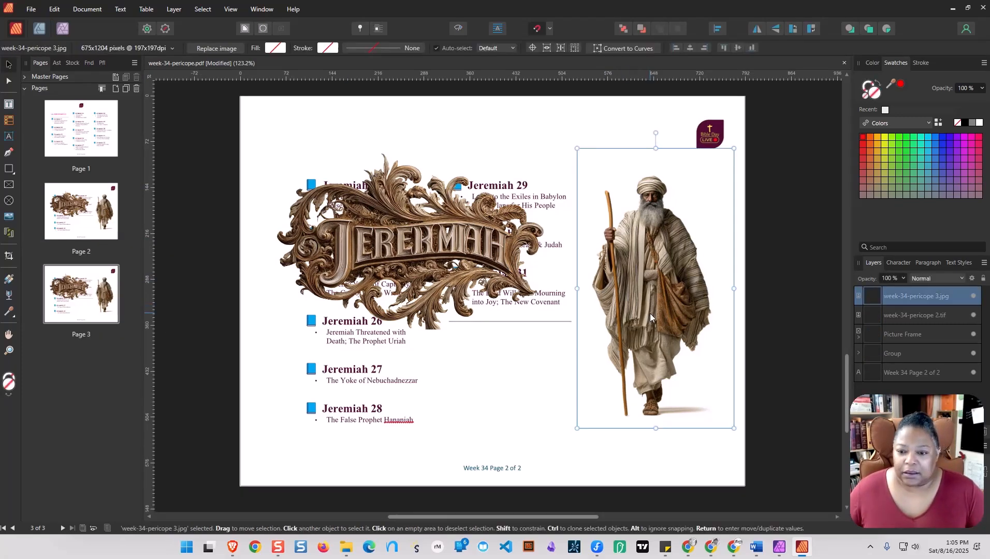
{"action": "key", "text": "Delete"}
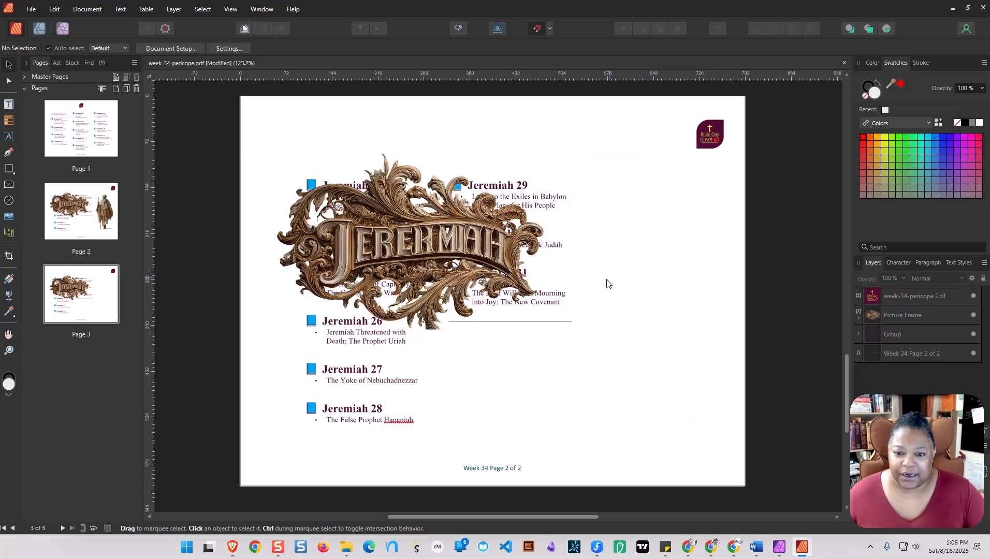
Move the chapter group on page 3 to the page's right edge and ungroup it.
{"action": "left_click", "coordinate": [553, 298]}
{"action": "left_click", "coordinate": [373, 387]}
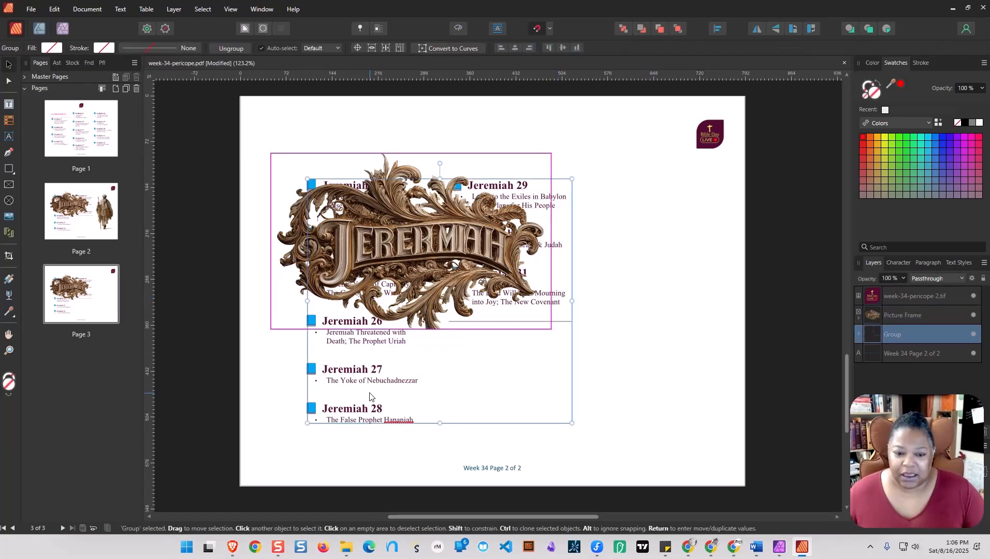
{"action": "left_click_drag", "start_coordinate": [373, 387], "coordinate": [530, 396]}
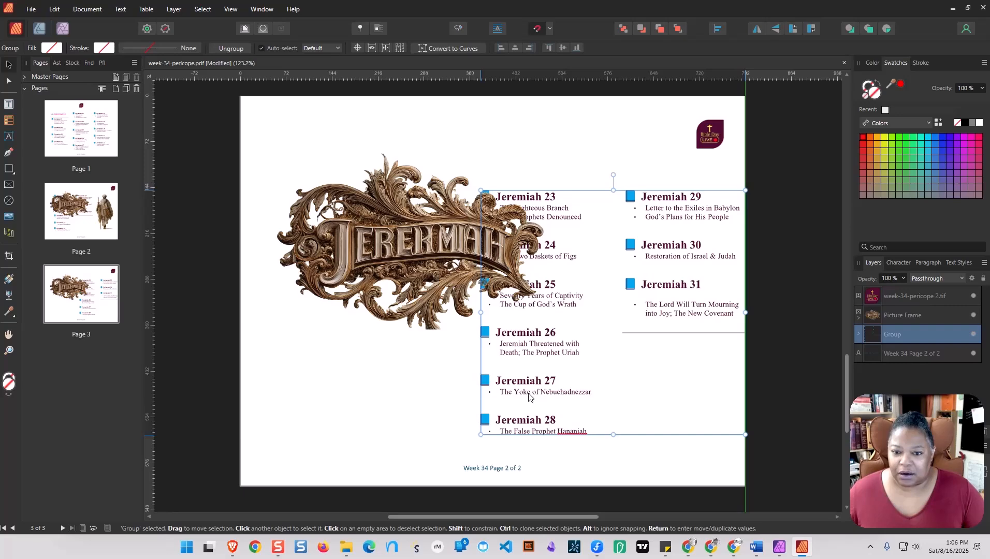
{"action": "right_click", "coordinate": [527, 353]}
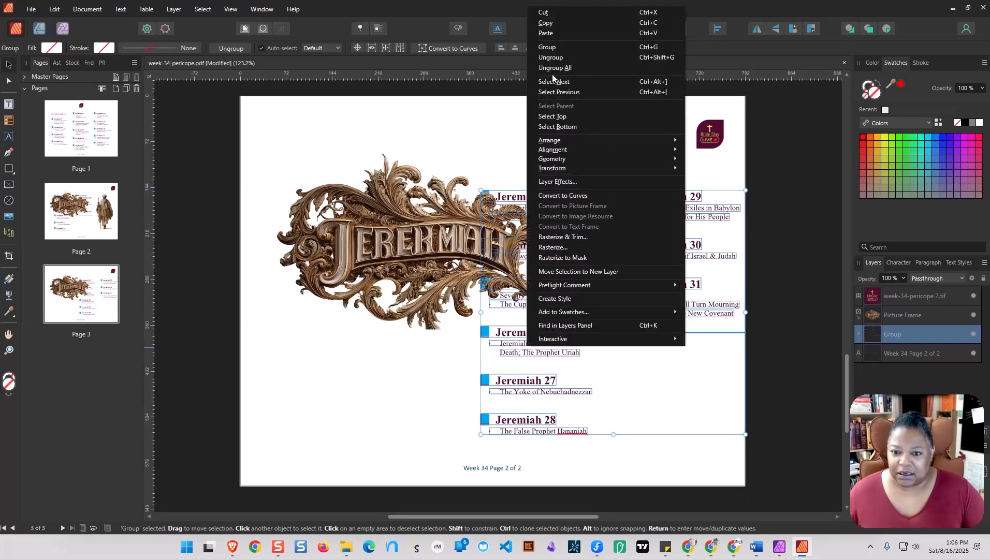
{"action": "left_click", "coordinate": [558, 61]}
Restore the selection of all ungrouped chapter entries and move them further right until they clear the Jeremiah sign.
{"action": "left_click", "coordinate": [424, 402]}
{"action": "left_click", "coordinate": [533, 169]}
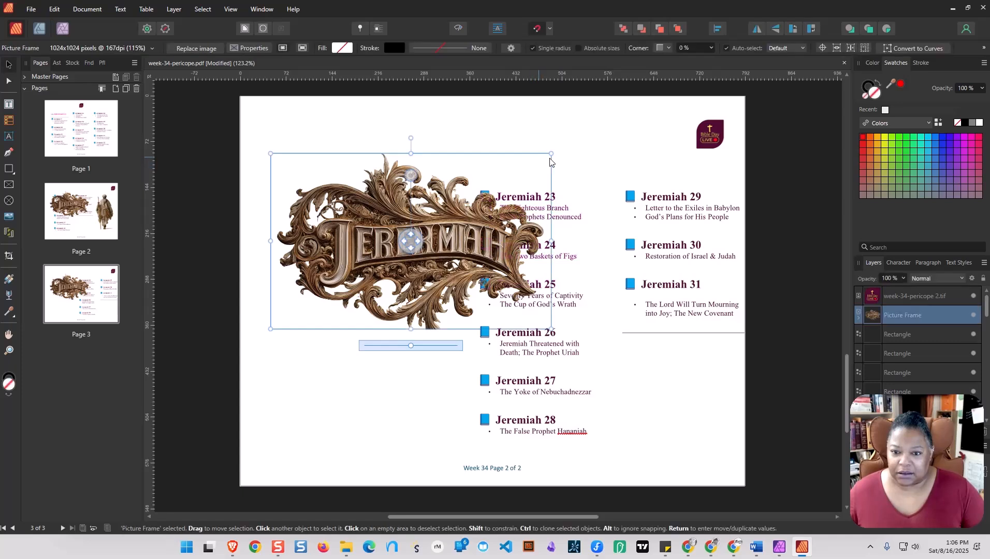
{"action": "left_click", "coordinate": [559, 182]}
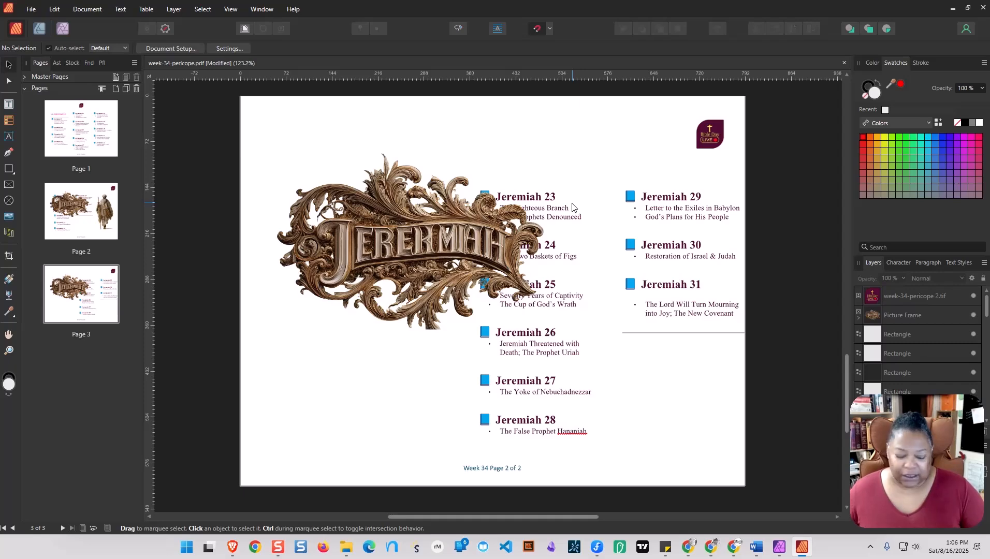
{"action": "key", "text": "ctrl+z"}
{"action": "key", "text": "ctrl+z"}
{"action": "key", "text": "ctrl+z"}
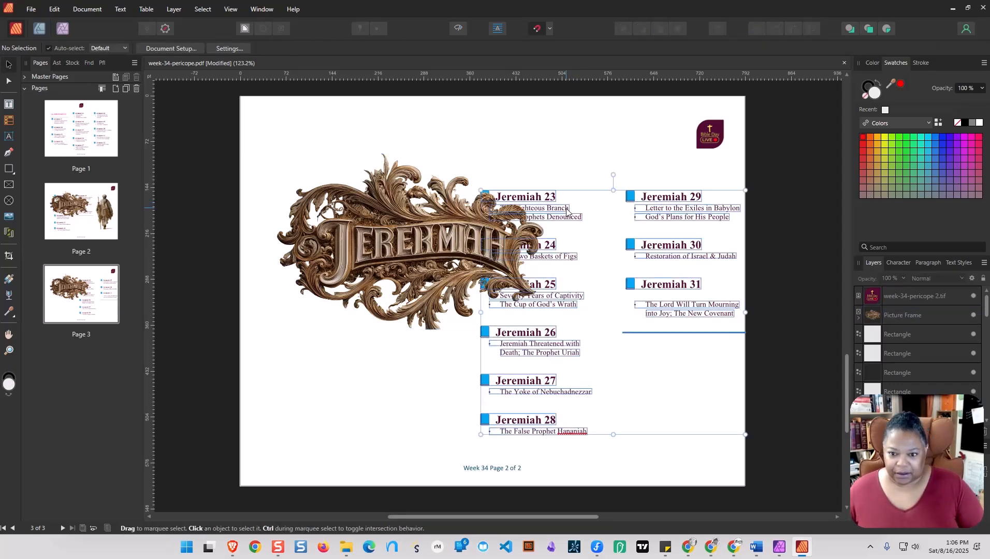
{"action": "left_click_drag", "start_coordinate": [568, 217], "coordinate": [639, 204]}
{"action": "left_click", "coordinate": [528, 130]}
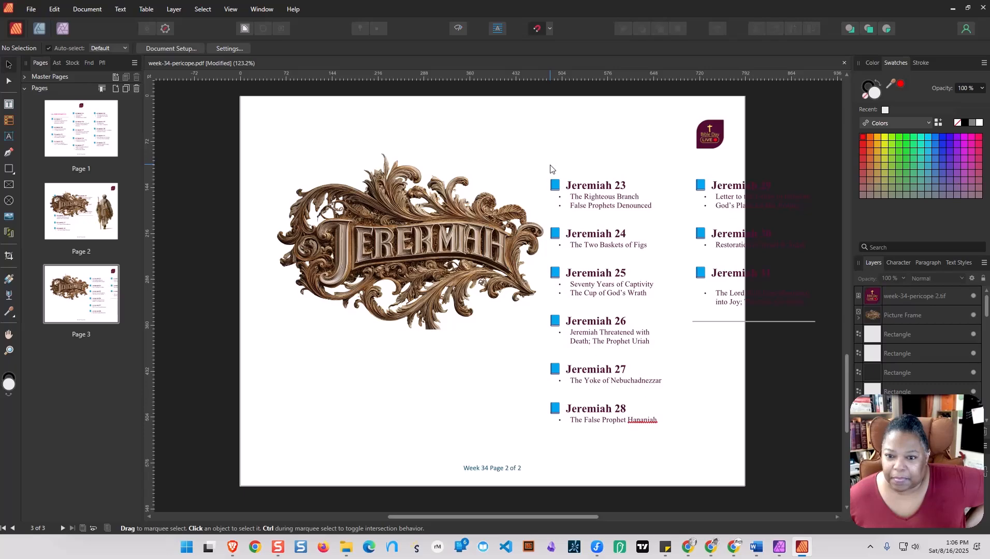
Move the Jeremiah sign on page 3 up and slightly left, toward the page's upper-left corner.
{"action": "left_click_drag", "start_coordinate": [550, 168], "coordinate": [561, 196]}
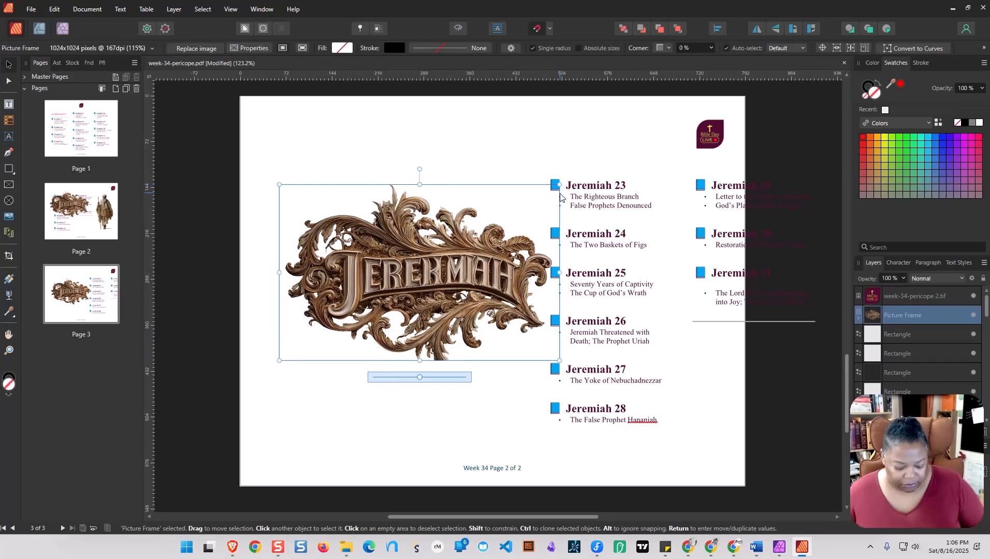
{"action": "key", "text": "ctrl+z"}
{"action": "mouse_move", "coordinate": [437, 229]}
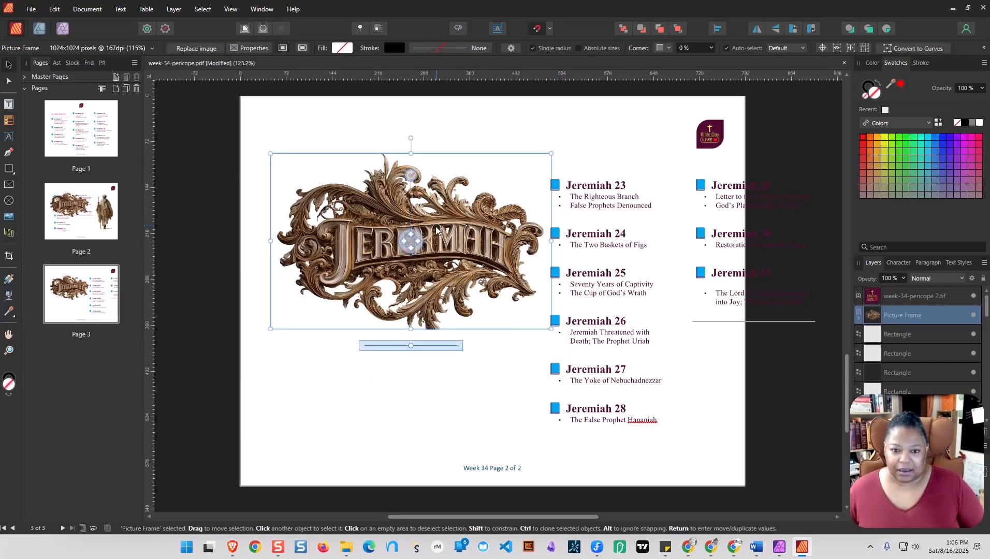
{"action": "left_click_drag", "start_coordinate": [448, 238], "coordinate": [440, 196]}
{"action": "left_click", "coordinate": [575, 172]}
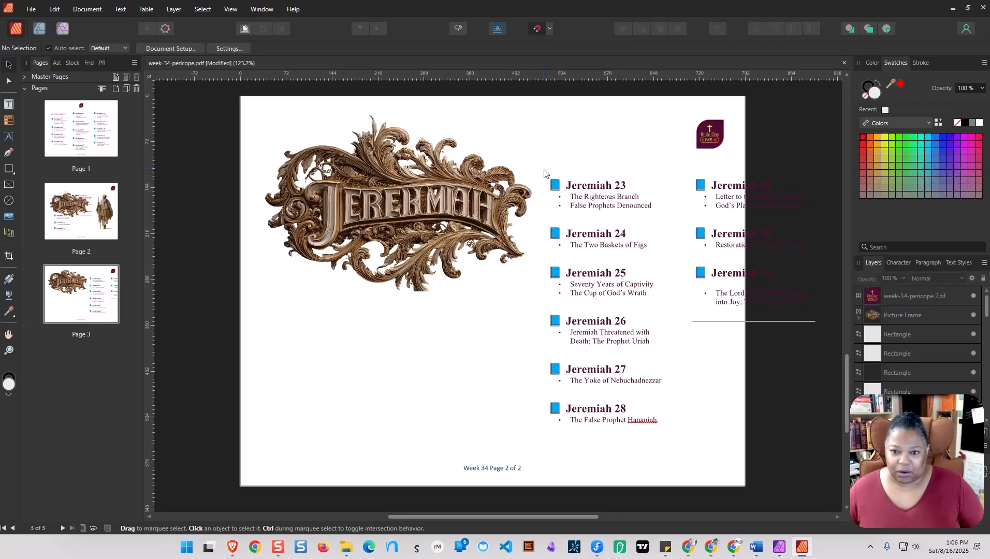
Move the Jeremiah 23–25 entries below the sign as a first column and place the Jeremiah 26–28 entries beside them as a second column.
{"action": "left_click_drag", "start_coordinate": [549, 170], "coordinate": [360, 437]}
{"action": "left_click_drag", "start_coordinate": [540, 306], "coordinate": [657, 435]}
{"action": "left_click_drag", "start_coordinate": [599, 423], "coordinate": [467, 425]}
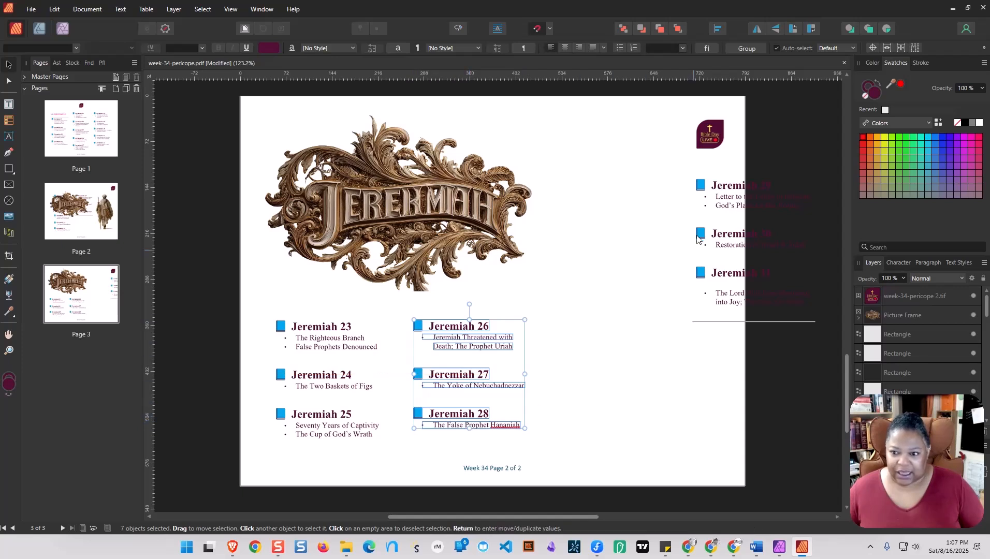
{"action": "left_click_drag", "start_coordinate": [685, 170], "coordinate": [783, 344]}
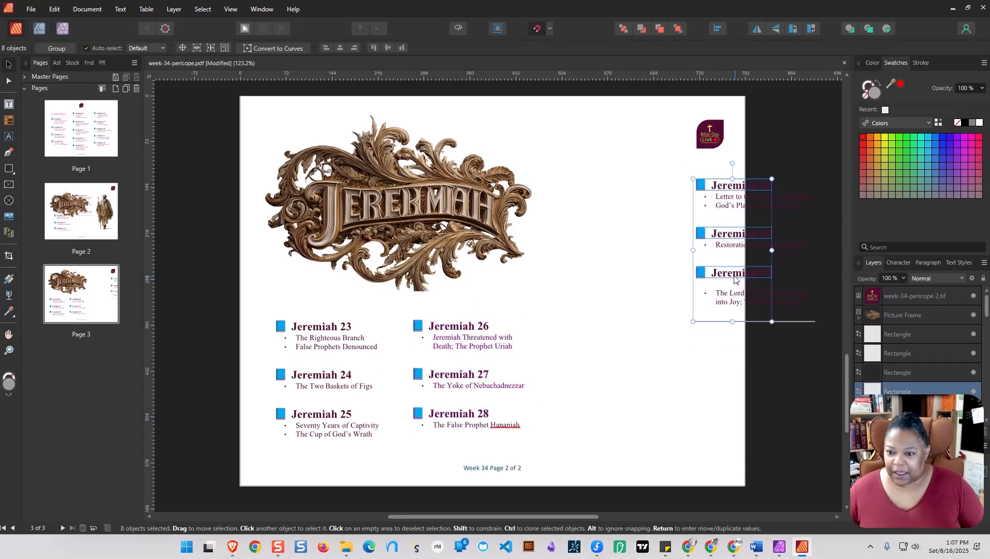
{"action": "left_click_drag", "start_coordinate": [729, 283], "coordinate": [604, 376]}
{"action": "key", "text": "ctrl+z"}
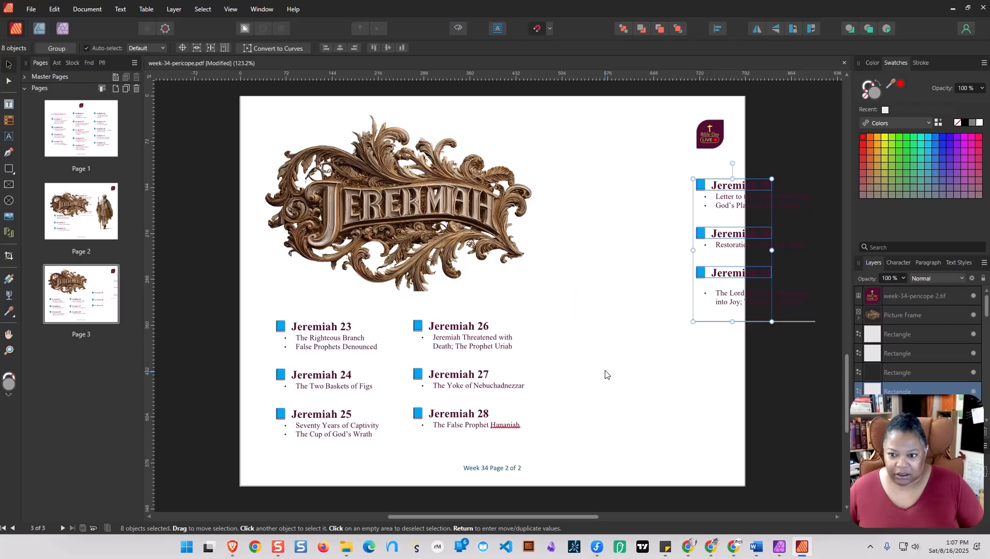
Move the complete Jeremiah 29–31 entries to the lower right as a third column and shift the Jeremiah 26–28 column right toward the centre.
{"action": "left_click", "coordinate": [681, 167]}
{"action": "left_click_drag", "start_coordinate": [686, 163], "coordinate": [832, 323]}
{"action": "left_click_drag", "start_coordinate": [775, 298], "coordinate": [677, 438]}
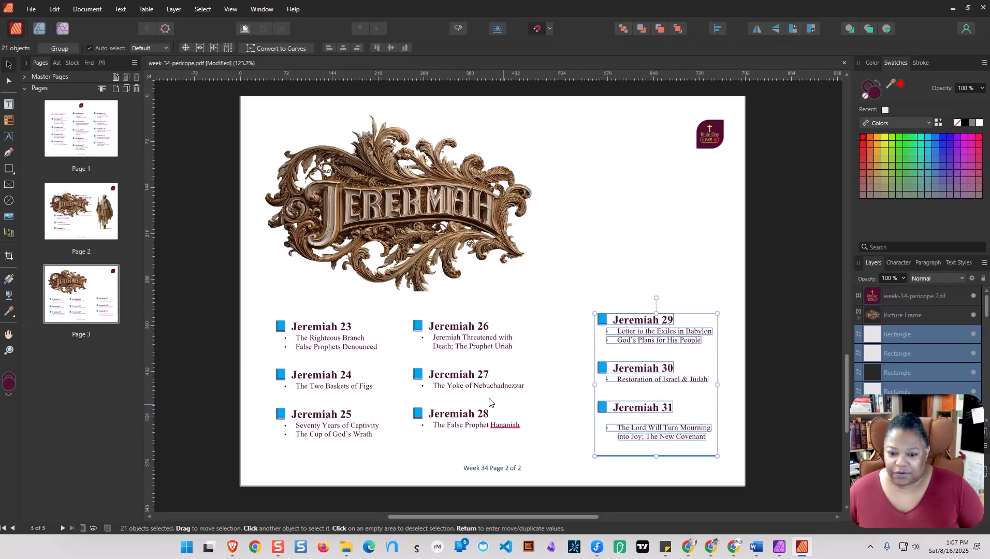
{"action": "left_click_drag", "start_coordinate": [402, 314], "coordinate": [544, 437]}
{"action": "left_click_drag", "start_coordinate": [466, 418], "coordinate": [501, 422]}
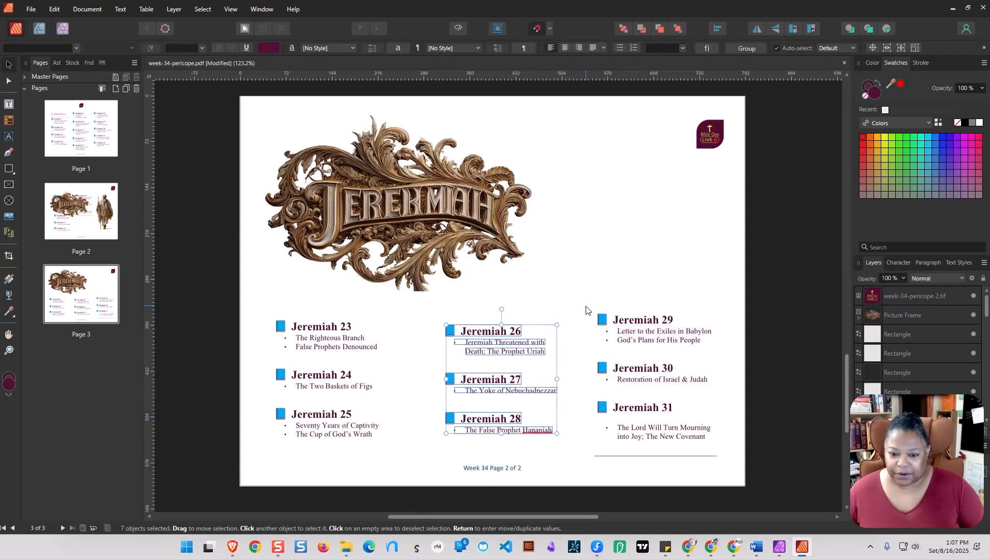
Nudge the Jeremiah 26–28 column up and slightly right, and shift the Jeremiah 29–31 column down and right to line up with it.
{"action": "left_click_drag", "start_coordinate": [500, 347], "coordinate": [502, 344]}
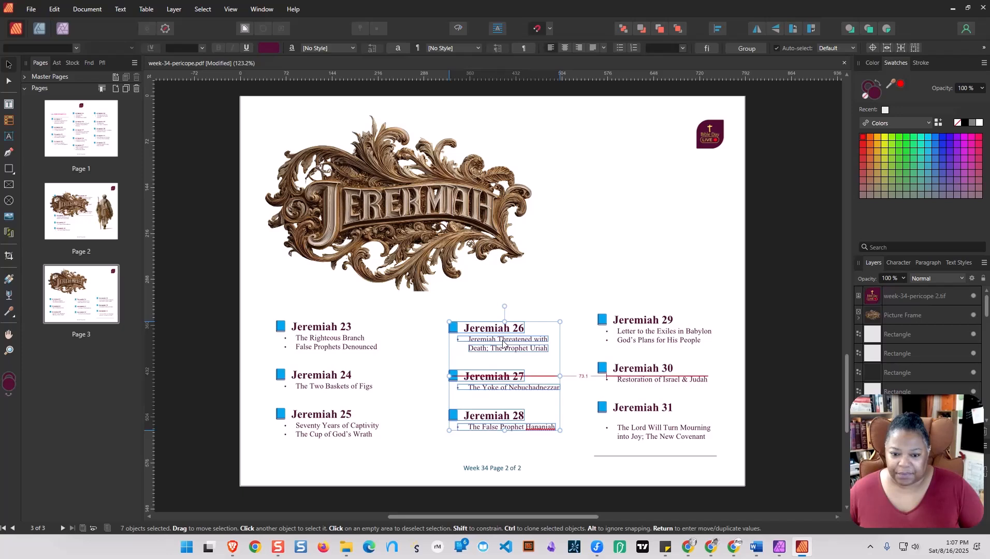
{"action": "left_click_drag", "start_coordinate": [592, 313], "coordinate": [732, 456]}
{"action": "left_click_drag", "start_coordinate": [673, 428], "coordinate": [676, 436]}
{"action": "left_click", "coordinate": [720, 438]}
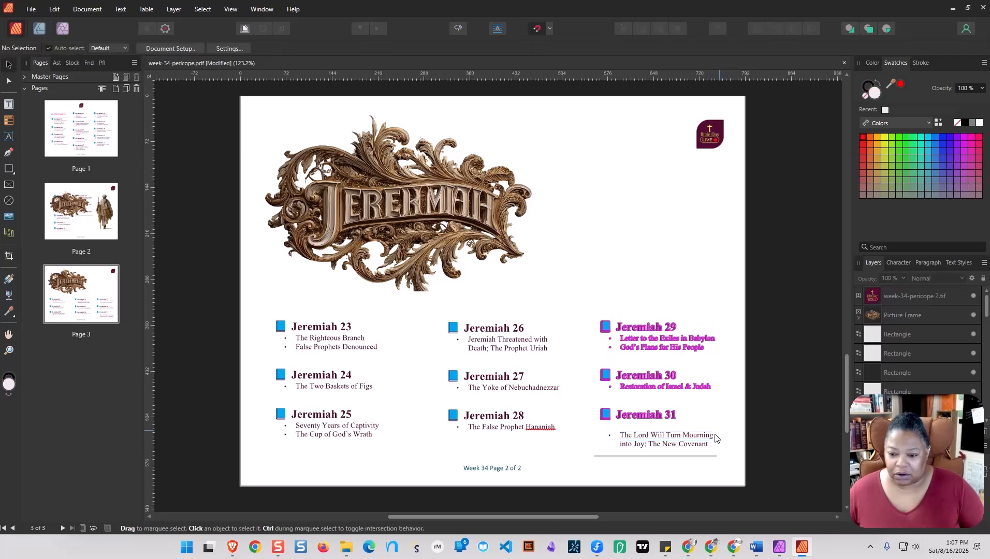
Delete the thin stacked rectangles that form the grey line under the Jeremiah 31 entry.
{"action": "left_click", "coordinate": [679, 457]}
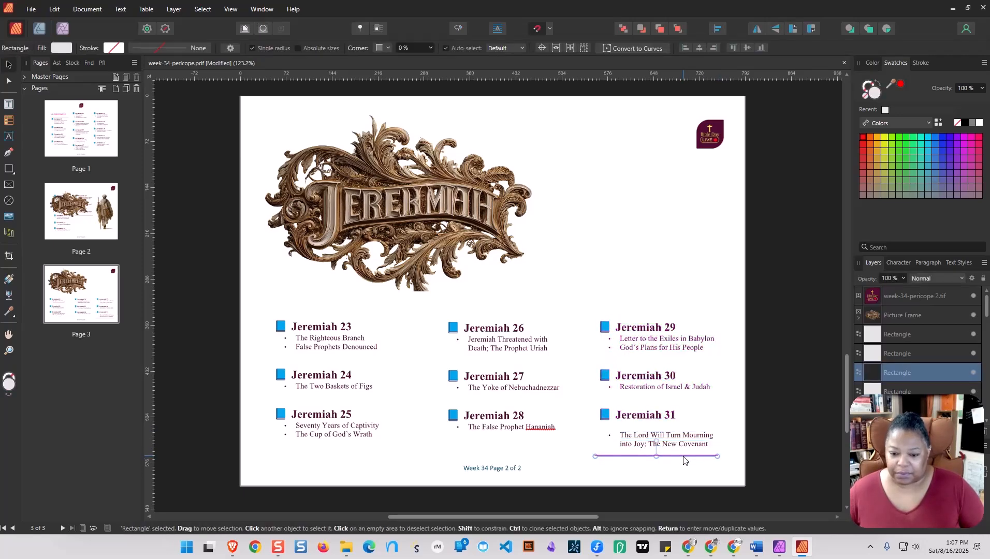
{"action": "left_click", "coordinate": [683, 461]}
{"action": "left_click", "coordinate": [684, 456]}
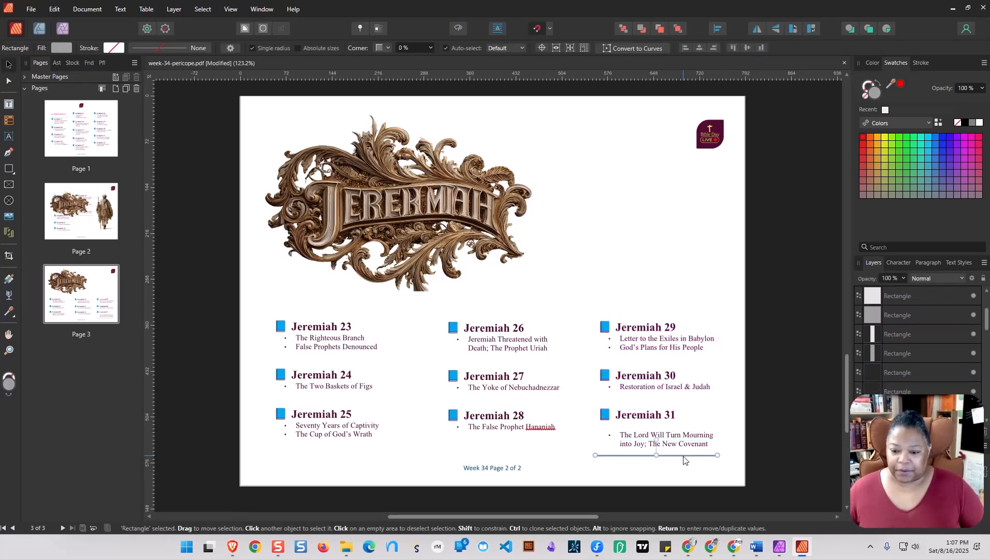
{"action": "key", "text": "Delete"}
{"action": "left_click", "coordinate": [683, 458]}
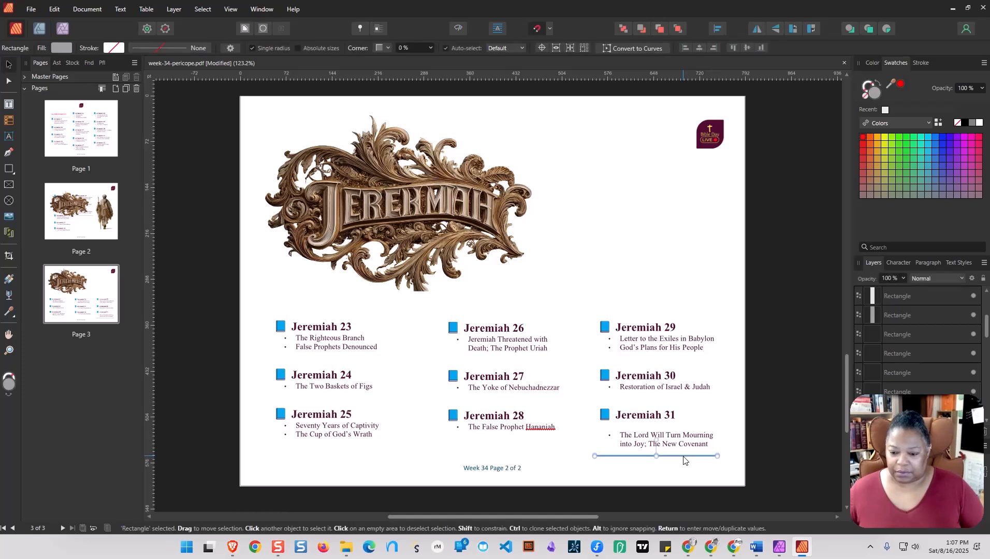
{"action": "key", "text": "Delete"}
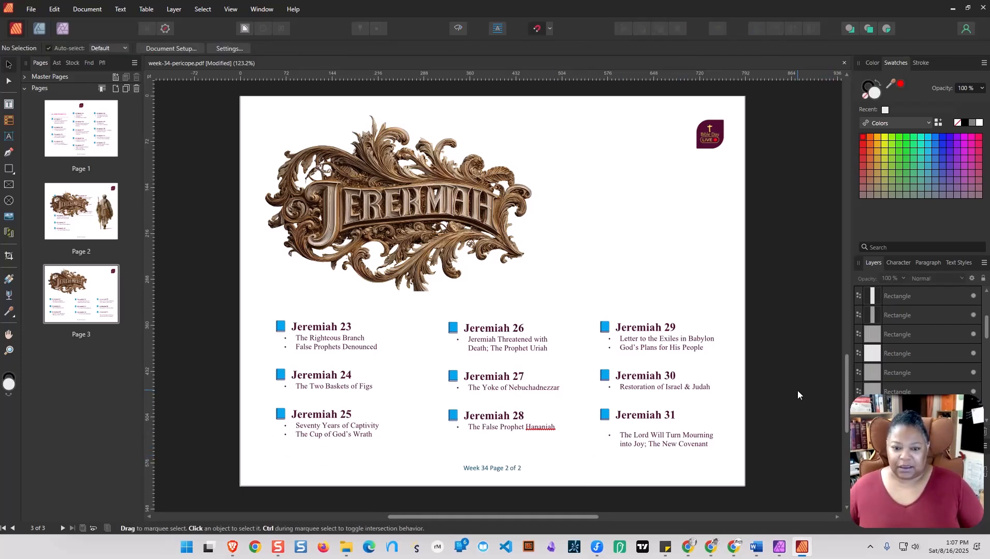
Group all the Jeremiah 23–25 headings and bullet lines into one column object.
{"action": "left_click", "coordinate": [311, 335]}
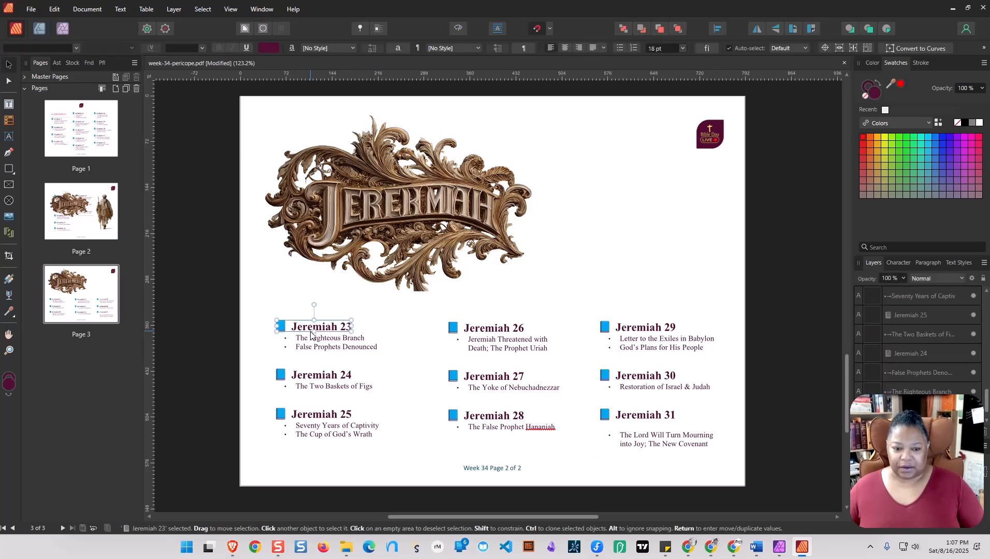
{"action": "left_click", "coordinate": [267, 317]}
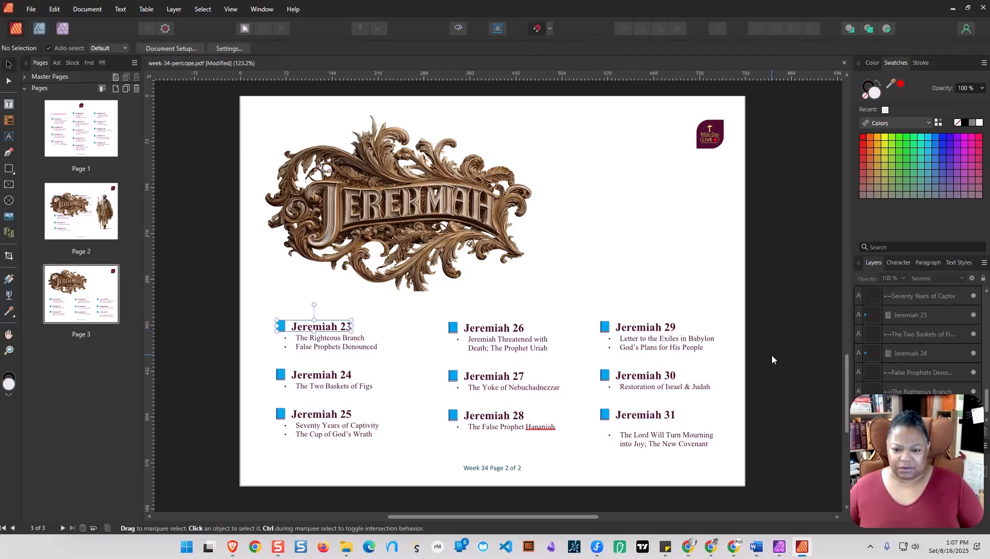
{"action": "left_click_drag", "start_coordinate": [264, 319], "coordinate": [420, 477]}
{"action": "right_click", "coordinate": [337, 330]}
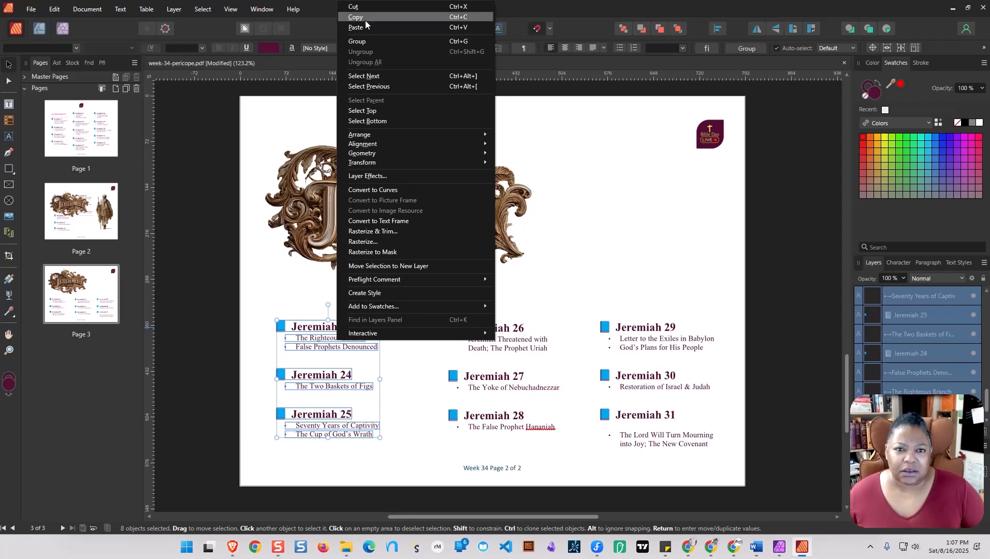
{"action": "left_click", "coordinate": [359, 44]}
Group the Jeremiah 26–28 entries as one column object and the Jeremiah 29–31 entries as another.
{"action": "left_click_drag", "start_coordinate": [439, 312], "coordinate": [573, 410]}
{"action": "right_click", "coordinate": [515, 329]}
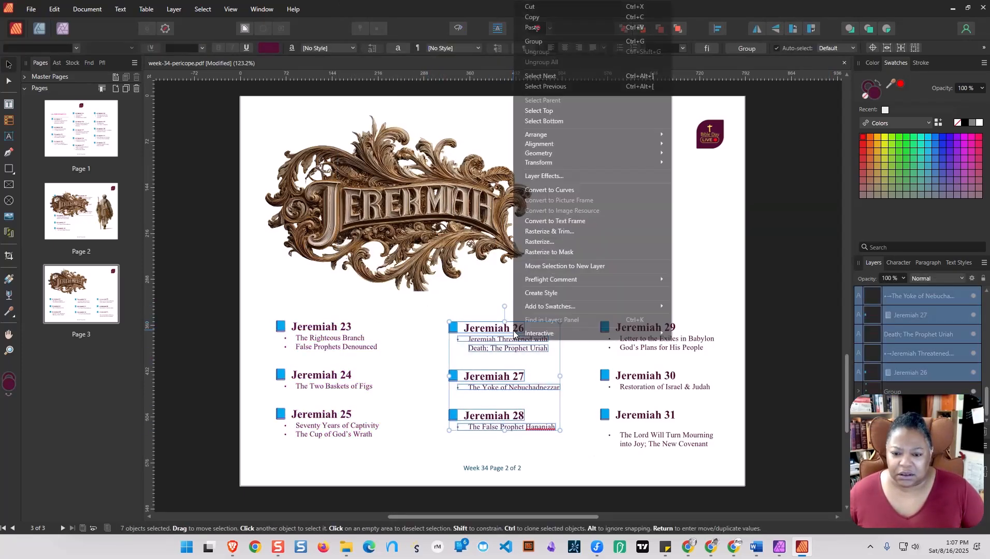
{"action": "left_click", "coordinate": [532, 41]}
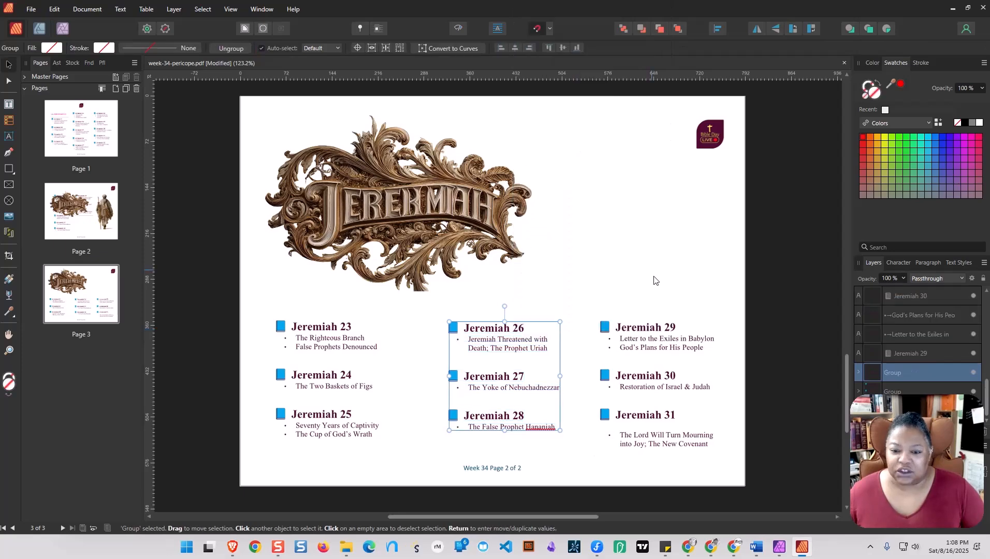
{"action": "left_click_drag", "start_coordinate": [597, 315], "coordinate": [735, 474]}
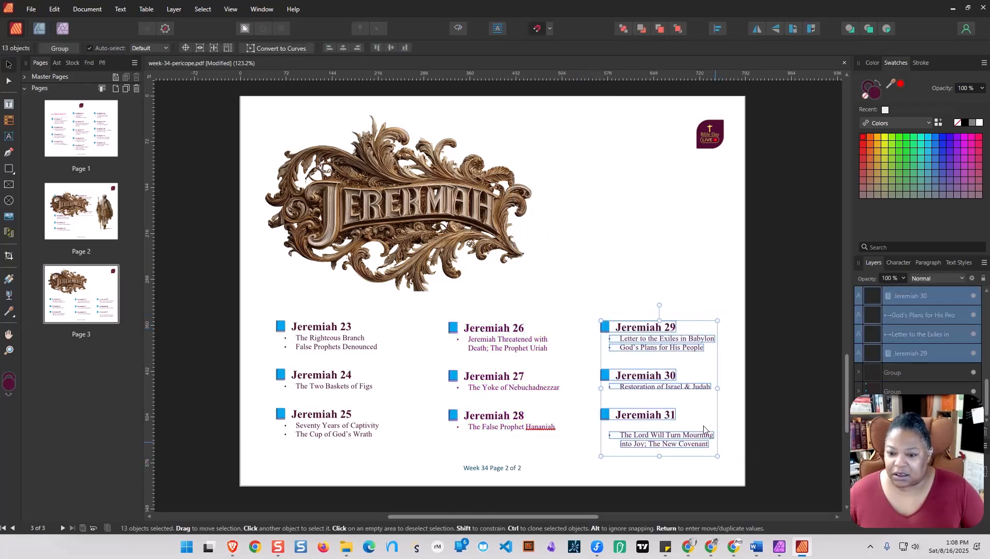
{"action": "right_click", "coordinate": [637, 332]}
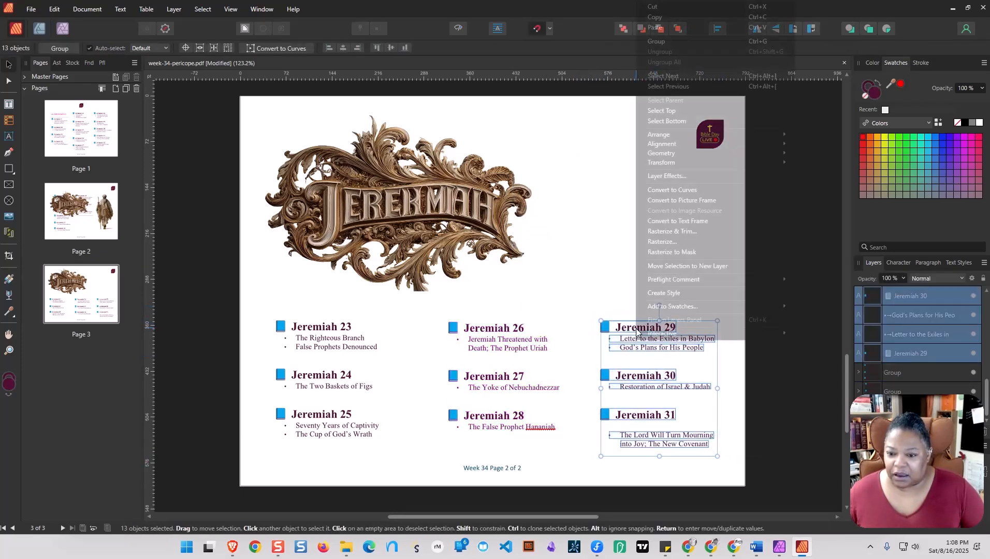
{"action": "left_click", "coordinate": [660, 43]}
{"action": "left_click", "coordinate": [811, 372]}
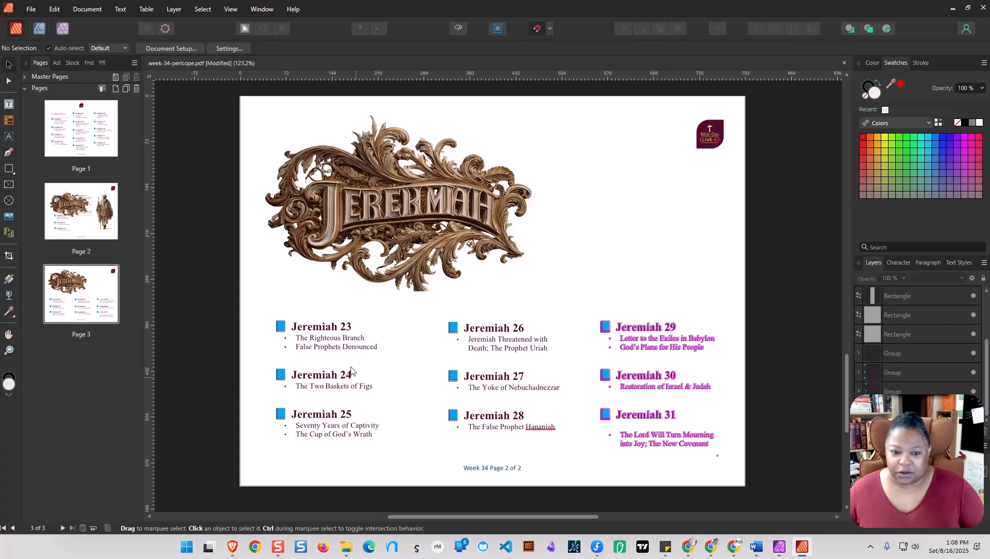
Align the three grouped chapter columns on page 3 along their top edges.
{"action": "left_click", "coordinate": [335, 336]}
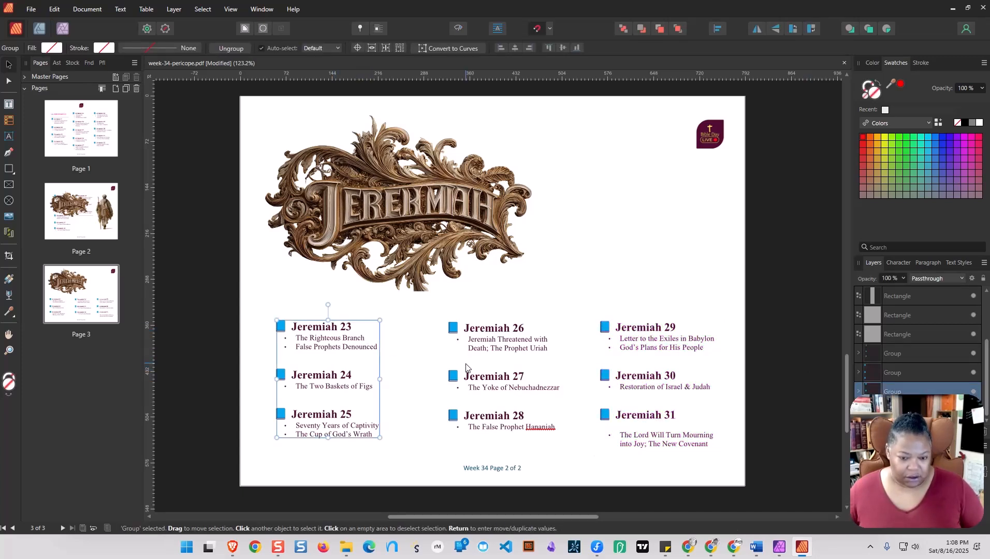
{"action": "left_click", "coordinate": [498, 372], "text": "shift"}
{"action": "left_click", "coordinate": [643, 369], "text": "shift"}
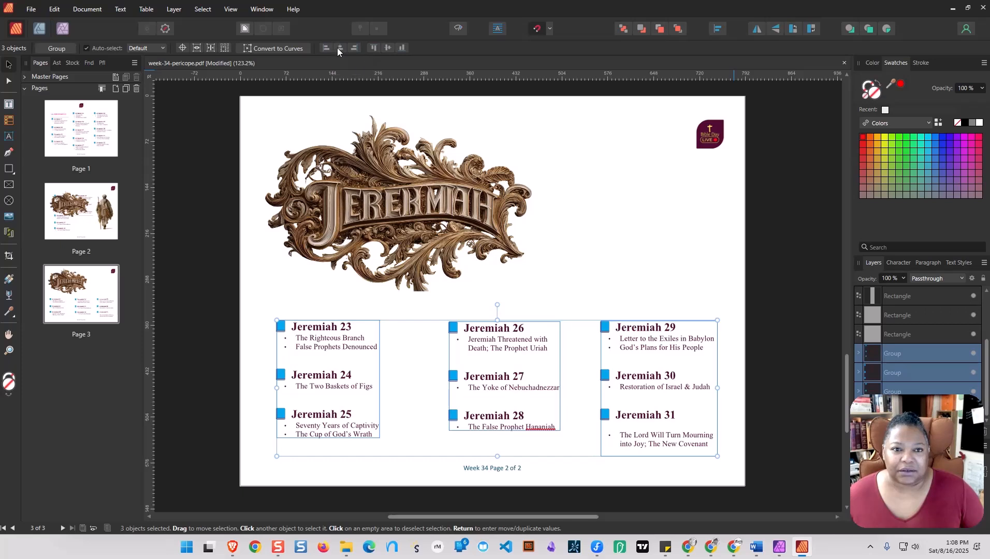
{"action": "left_click", "coordinate": [376, 48]}
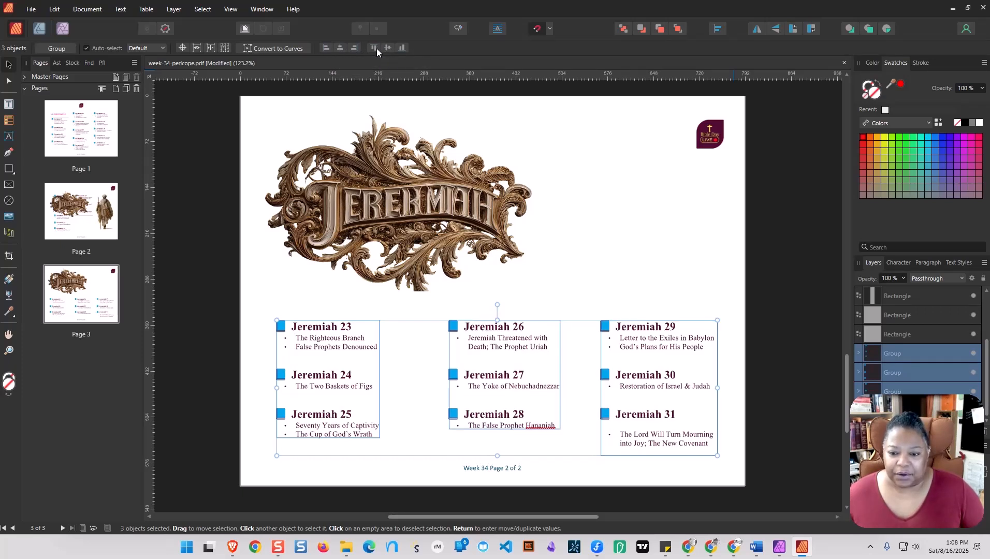
{"action": "left_click", "coordinate": [799, 338]}
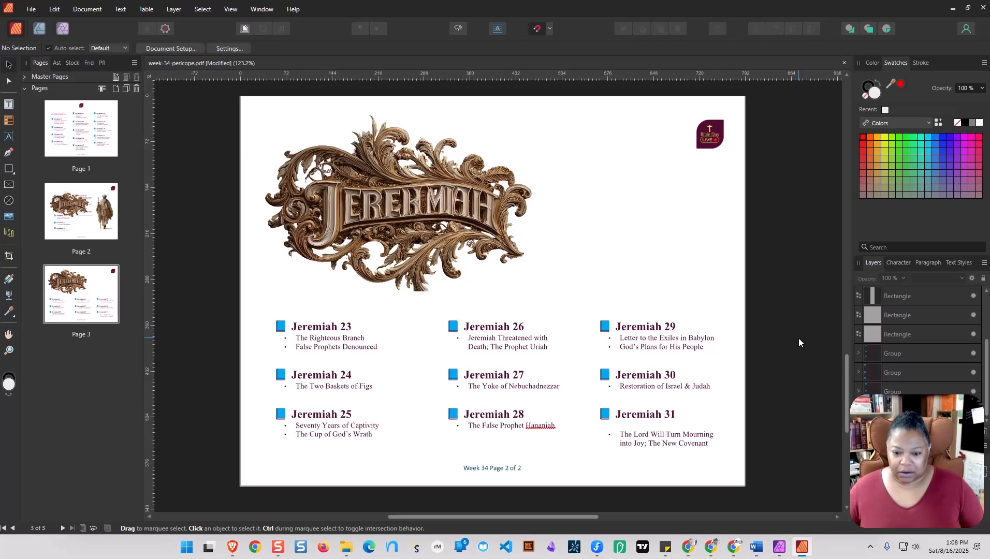
Ungroup the Jeremiah 29–31 column so its individual text lines can be moved separately.
{"action": "left_click", "coordinate": [675, 441]}
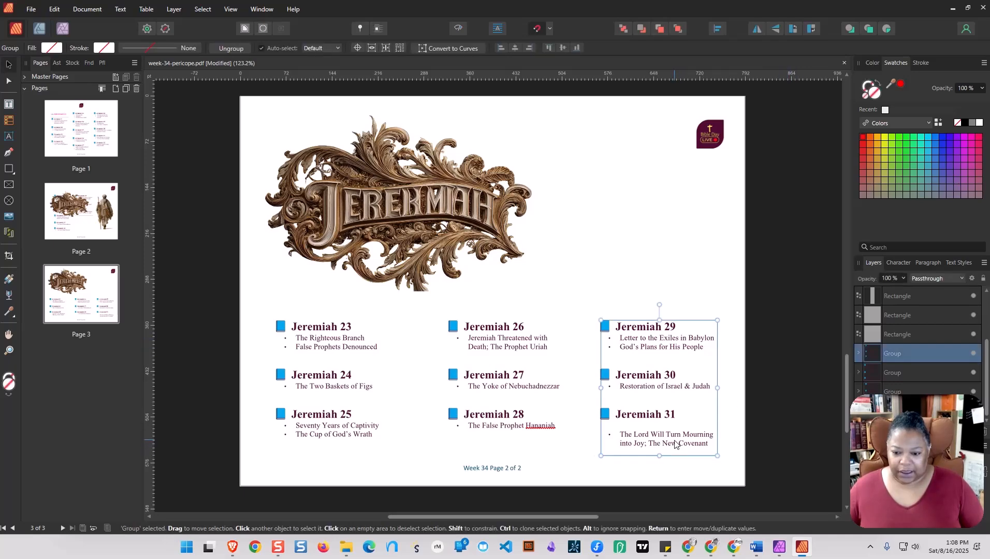
{"action": "right_click", "coordinate": [674, 440]}
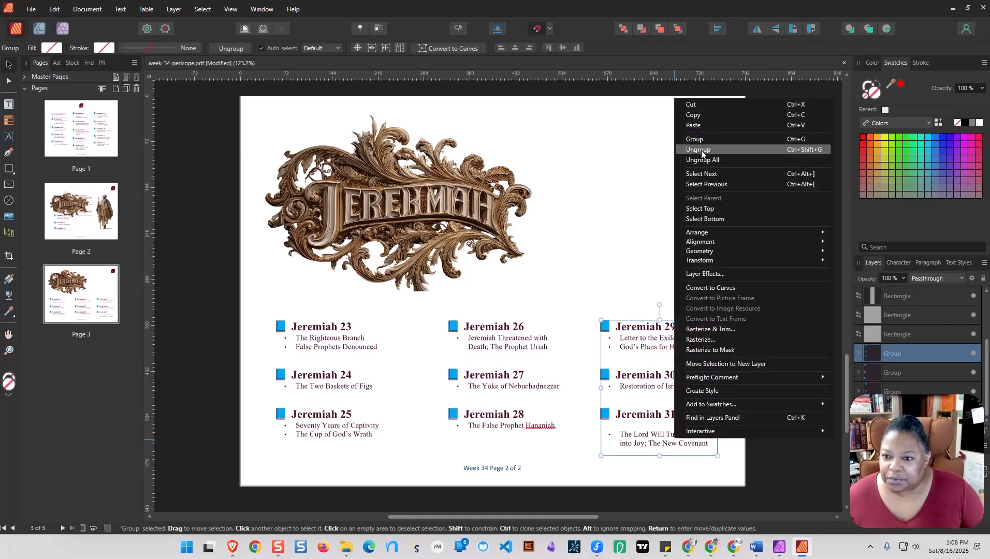
{"action": "left_click", "coordinate": [701, 150]}
{"action": "left_click", "coordinate": [788, 396]}
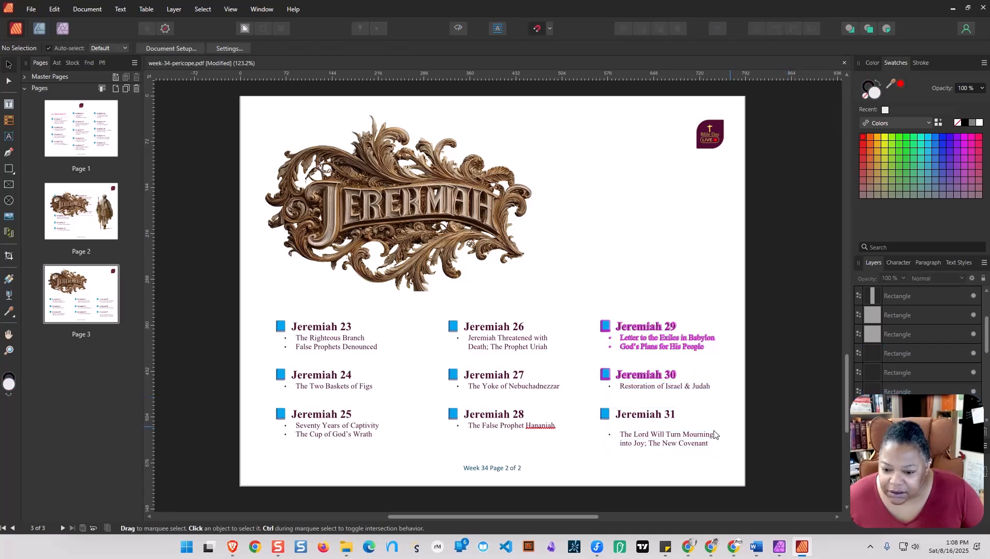
Move the two lines "The Lord Will Turn Mourning into Joy; The New Covenant" up closer beneath the Jeremiah 31 heading.
{"action": "left_click", "coordinate": [673, 438]}
{"action": "left_click", "coordinate": [626, 462]}
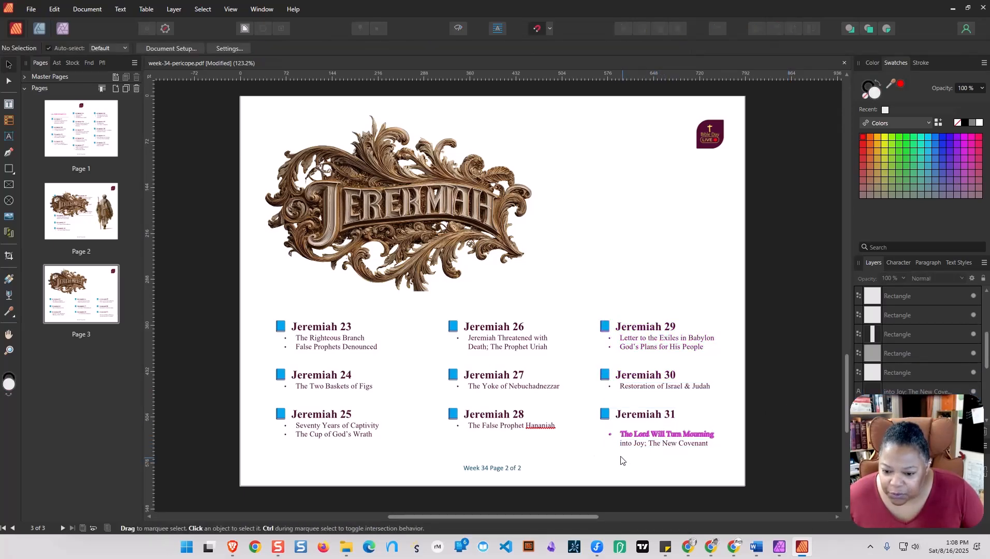
{"action": "left_click_drag", "start_coordinate": [602, 426], "coordinate": [727, 459]}
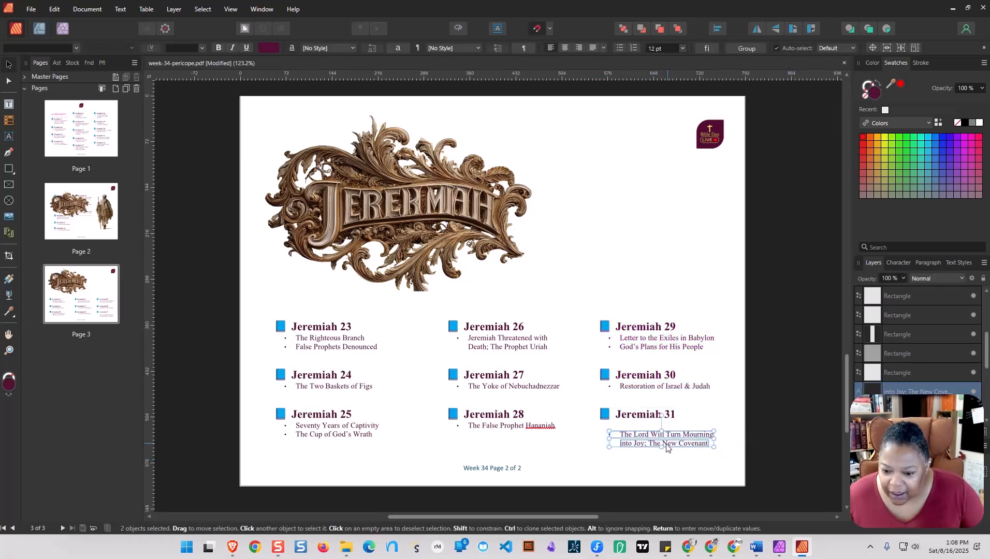
{"action": "left_click_drag", "start_coordinate": [668, 447], "coordinate": [668, 441]}
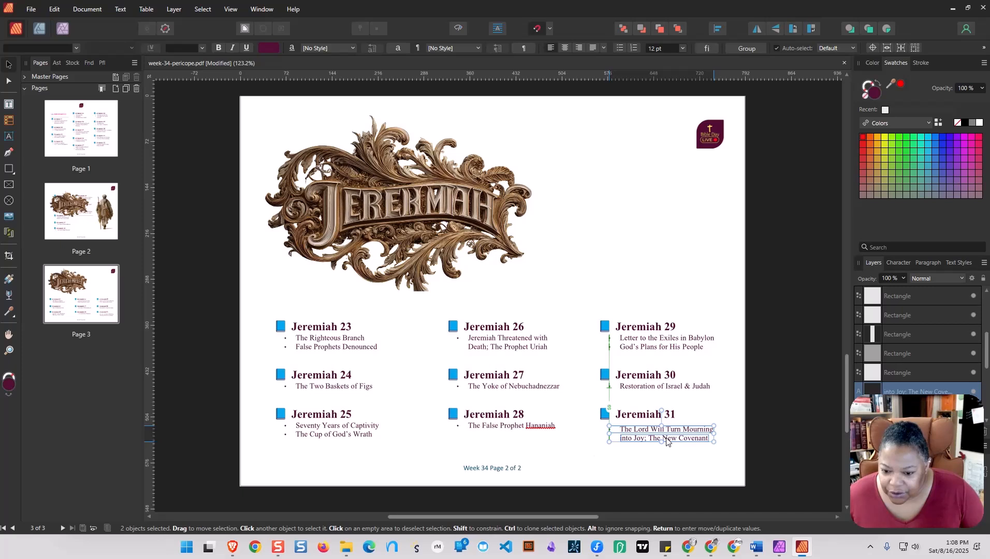
{"action": "left_click", "coordinate": [765, 429]}
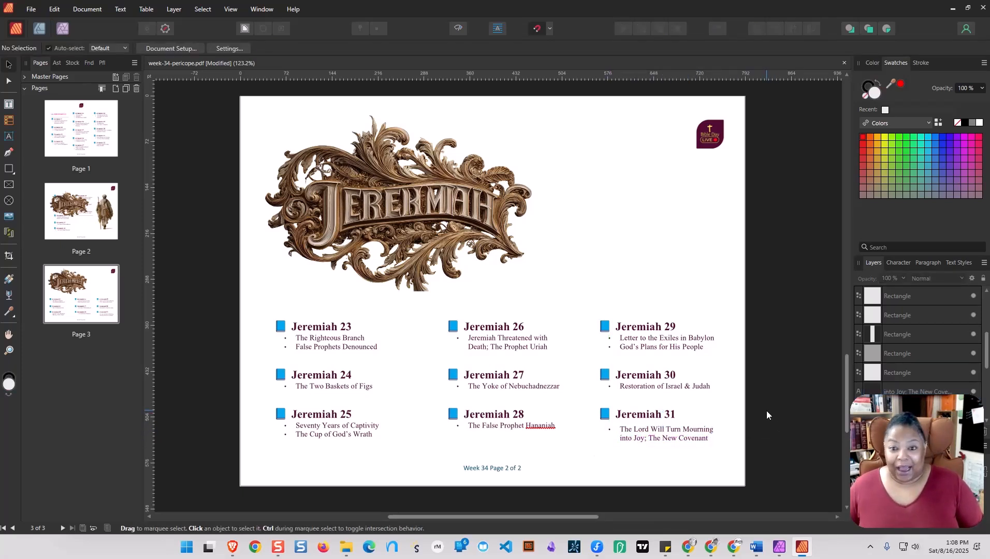
Copy the image of the robed prophet with the staff from page 2 and paste it onto page 3.
{"action": "left_click", "coordinate": [99, 224]}
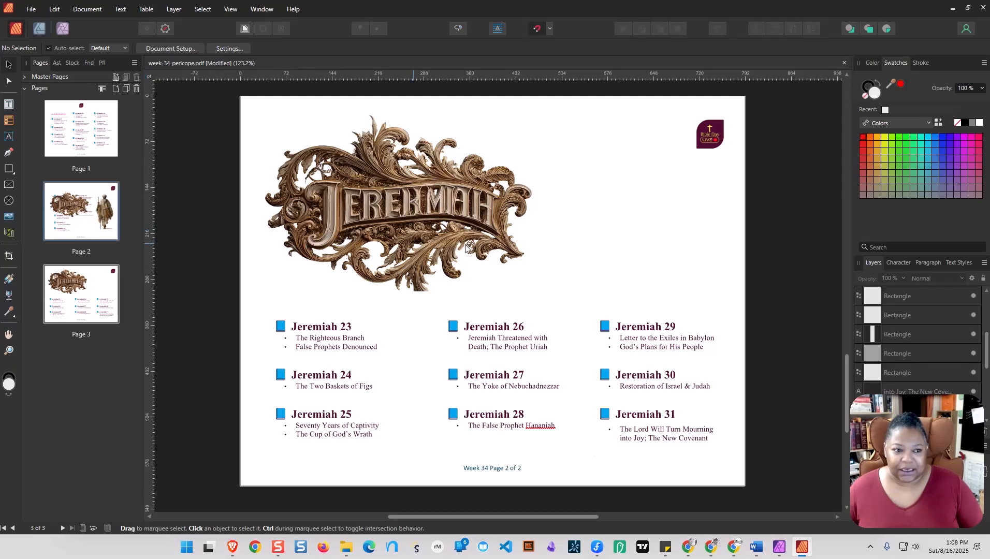
{"action": "double_click", "coordinate": [98, 224]}
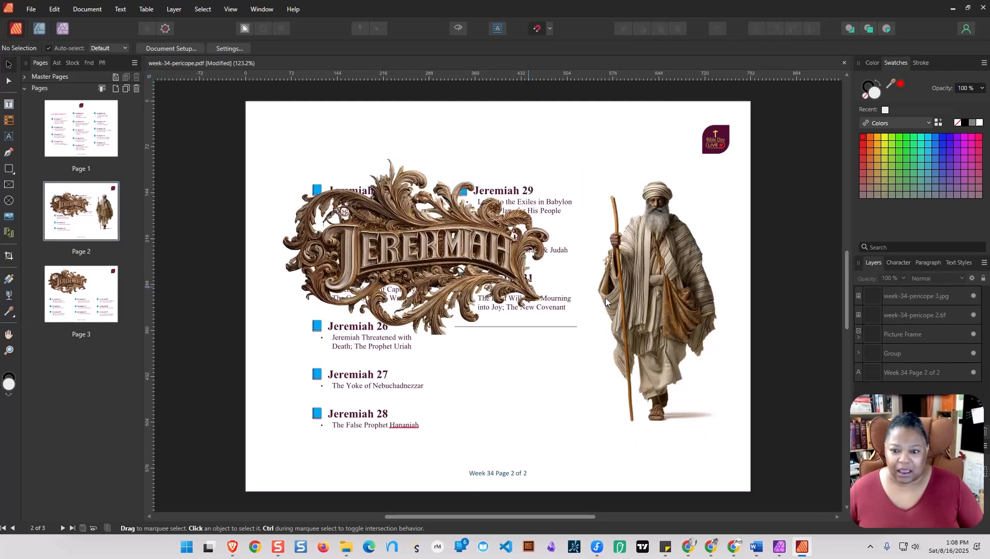
{"action": "left_click", "coordinate": [662, 320]}
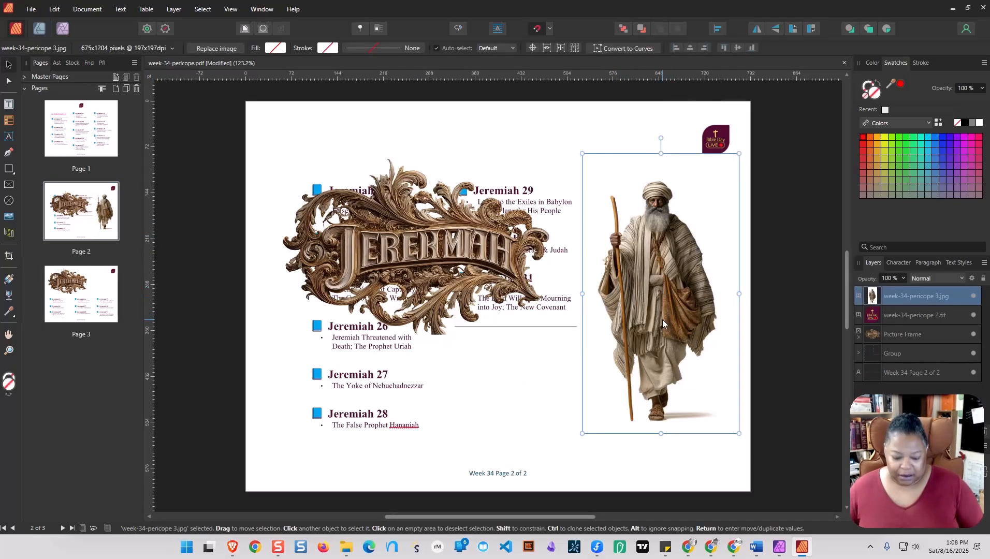
{"action": "double_click", "coordinate": [86, 301]}
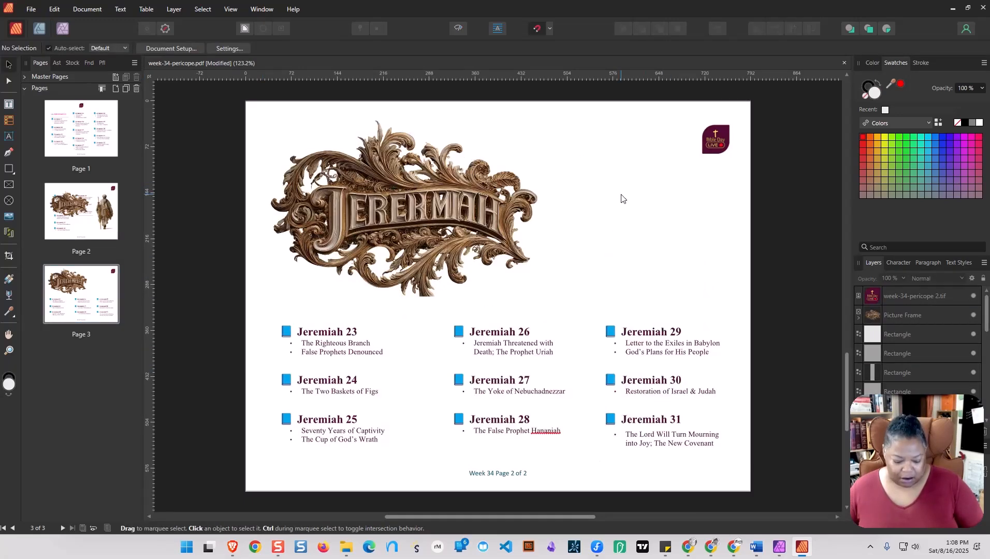
{"action": "key", "text": "ctrl+v"}
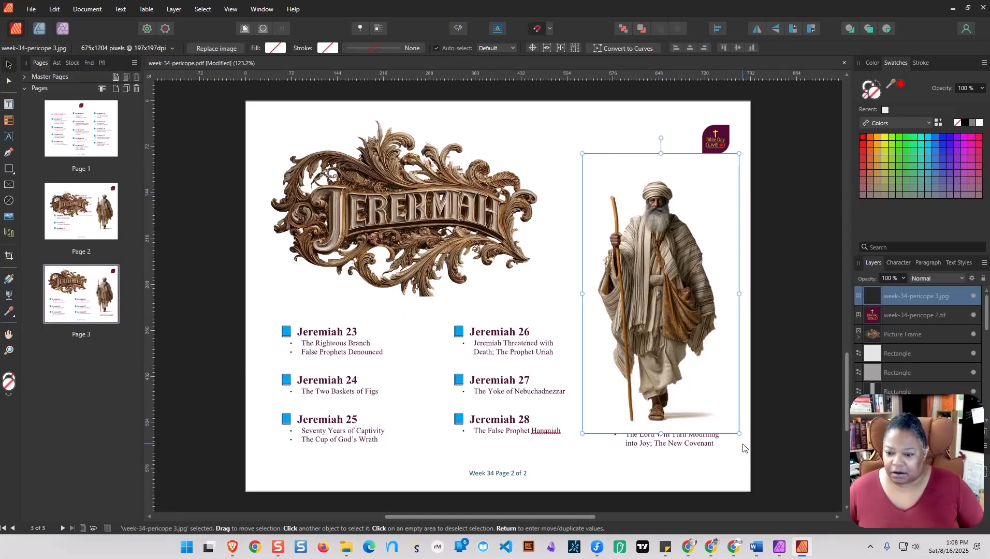
Scale the prophet image down to fit above the Jeremiah 29–31 column and move it slightly right, beside the sign.
{"action": "left_click_drag", "start_coordinate": [738, 432], "coordinate": [668, 310]}
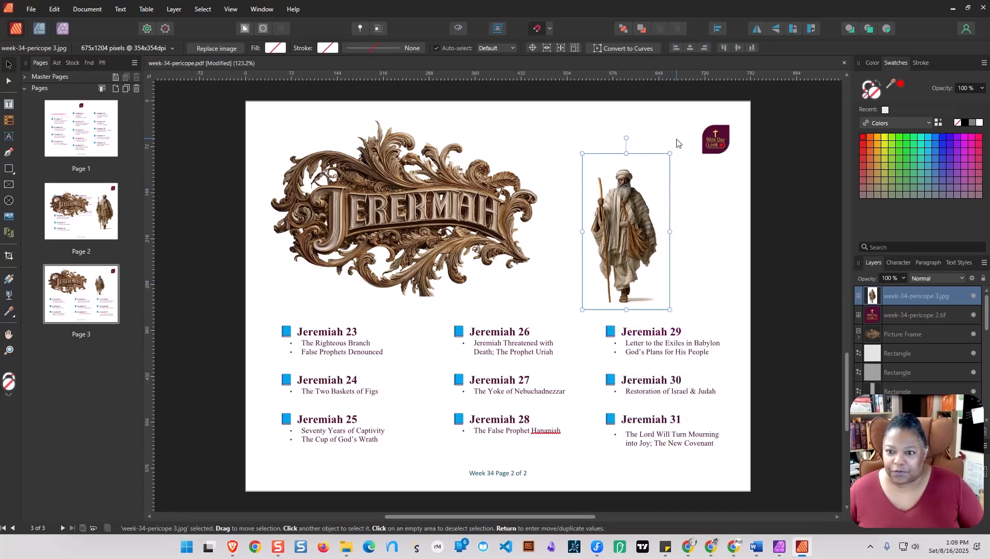
{"action": "left_click_drag", "start_coordinate": [670, 154], "coordinate": [738, 121]}
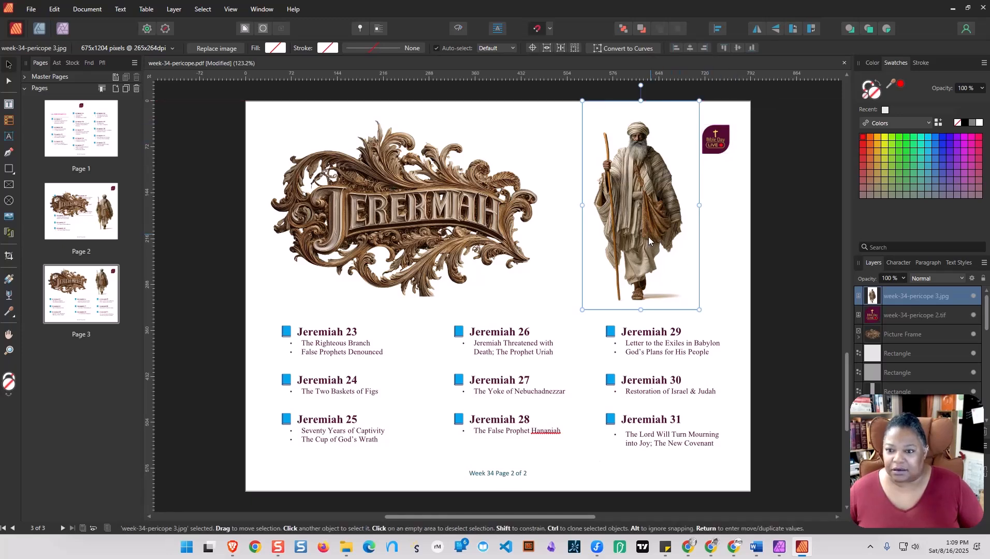
{"action": "left_click_drag", "start_coordinate": [648, 236], "coordinate": [663, 235]}
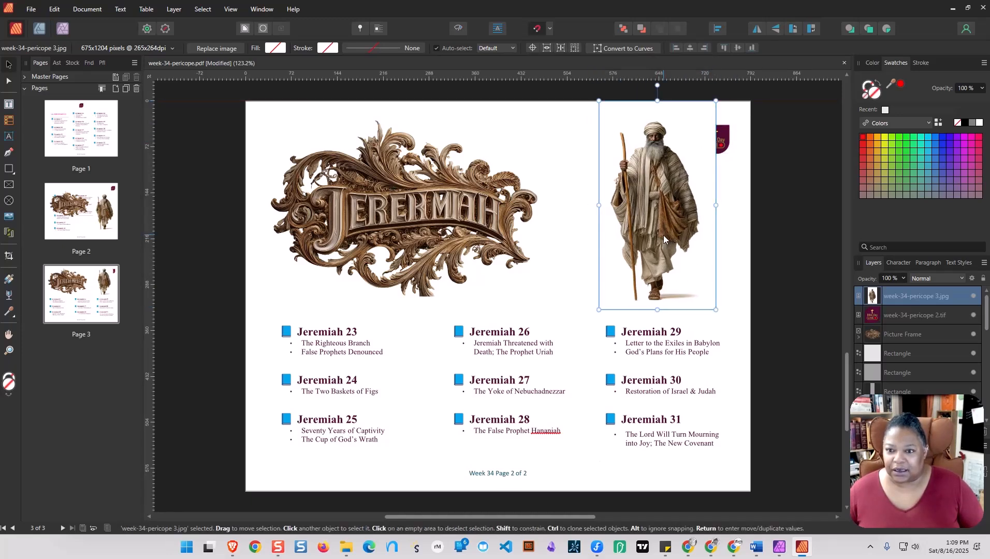
Bring the Bible Day Live logo on page 3 to the front, above the prophet image.
{"action": "left_click", "coordinate": [725, 139]}
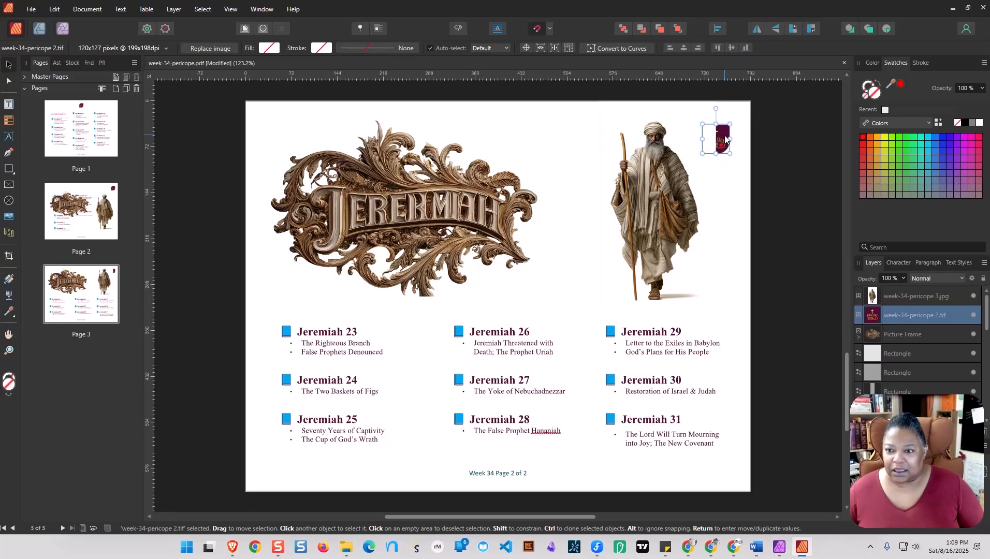
{"action": "right_click", "coordinate": [725, 139]}
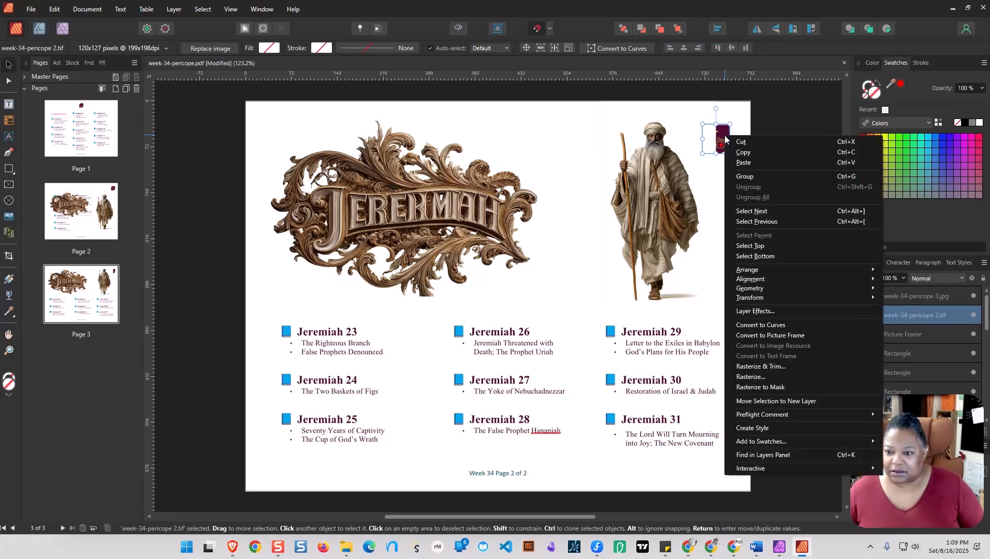
{"action": "mouse_move", "coordinate": [759, 268]}
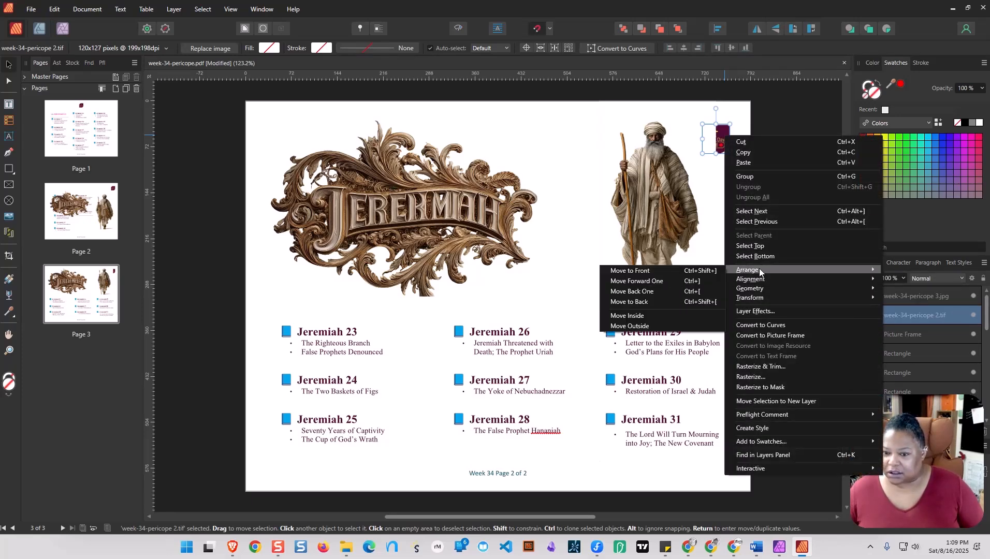
{"action": "left_click", "coordinate": [645, 270]}
{"action": "left_click", "coordinate": [801, 182]}
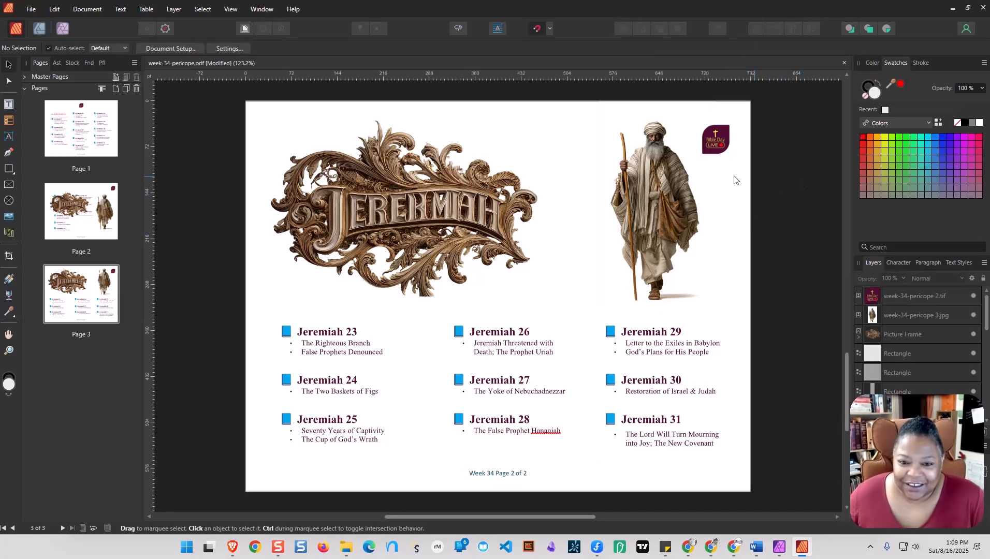
Try Scale to Minimum Fit and Stretch to Fit on the Jeremiah sign's picture frame, then restore Scale to Maximum Fit.
{"action": "left_click", "coordinate": [454, 236]}
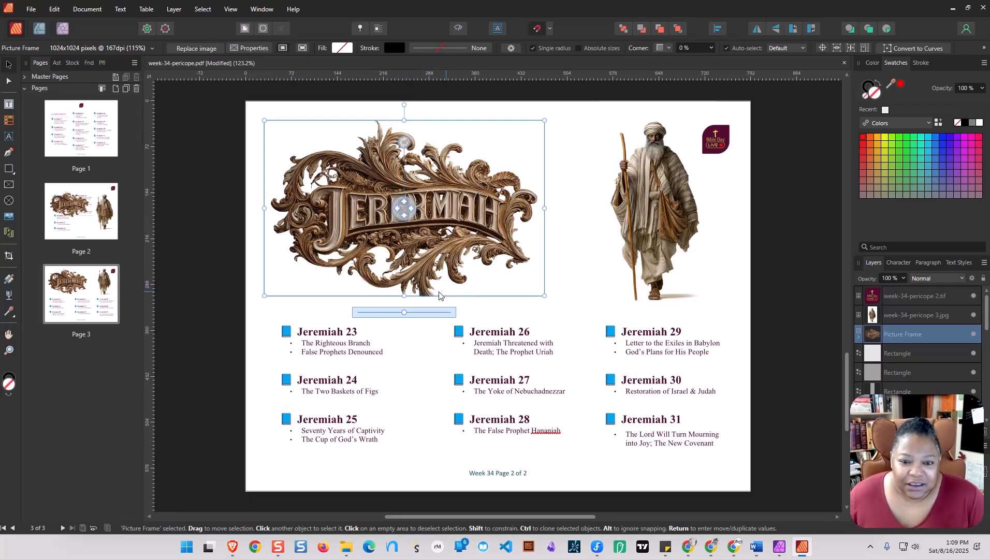
{"action": "left_click", "coordinate": [10, 352]}
{"action": "left_click", "coordinate": [396, 281]}
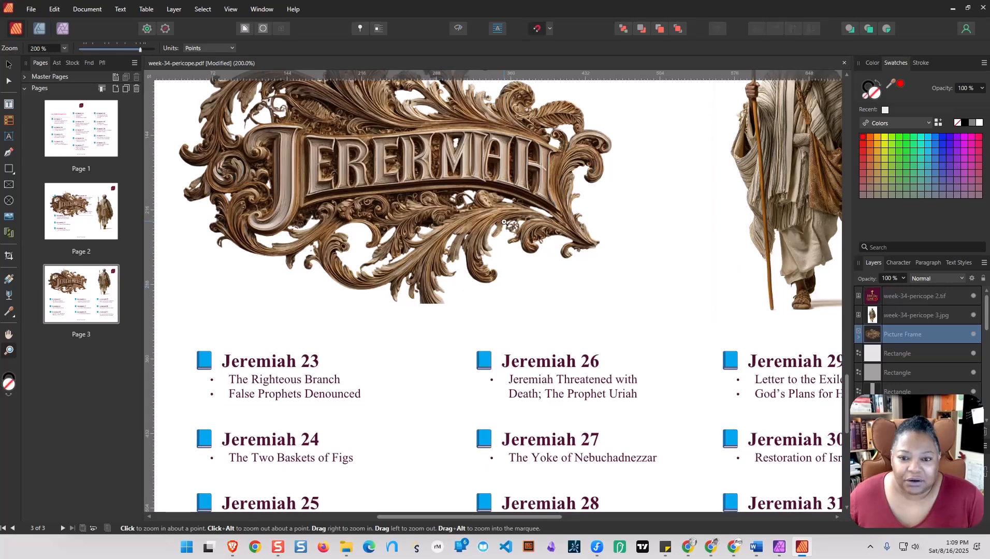
{"action": "scroll", "coordinate": [504, 221], "scroll_direction": "up", "scroll_amount": 3}
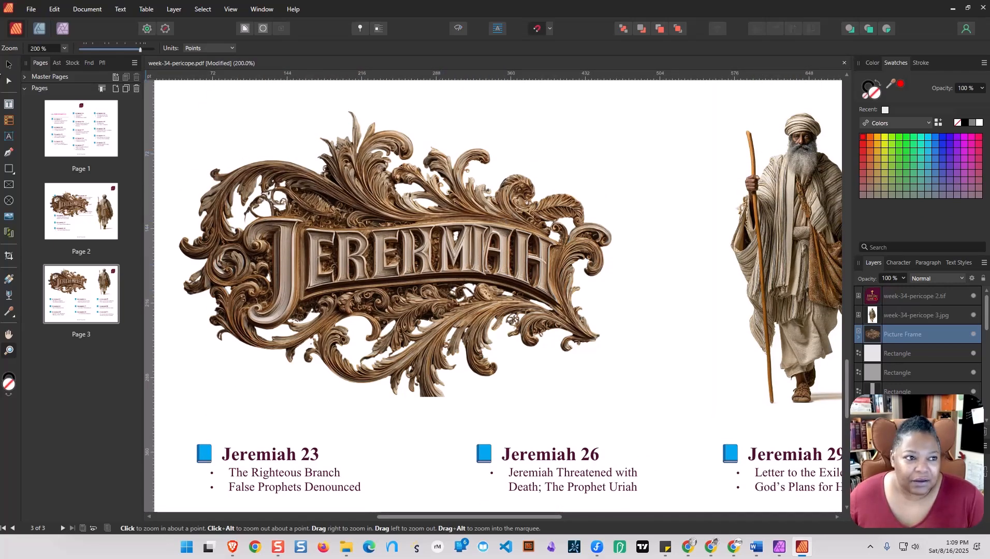
{"action": "left_click", "coordinate": [8, 64]}
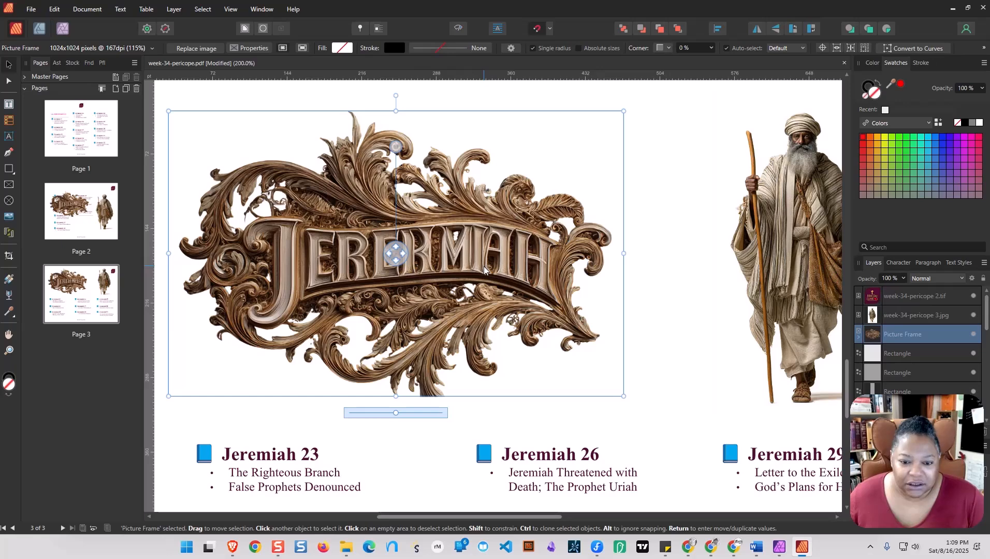
{"action": "left_click", "coordinate": [252, 49]}
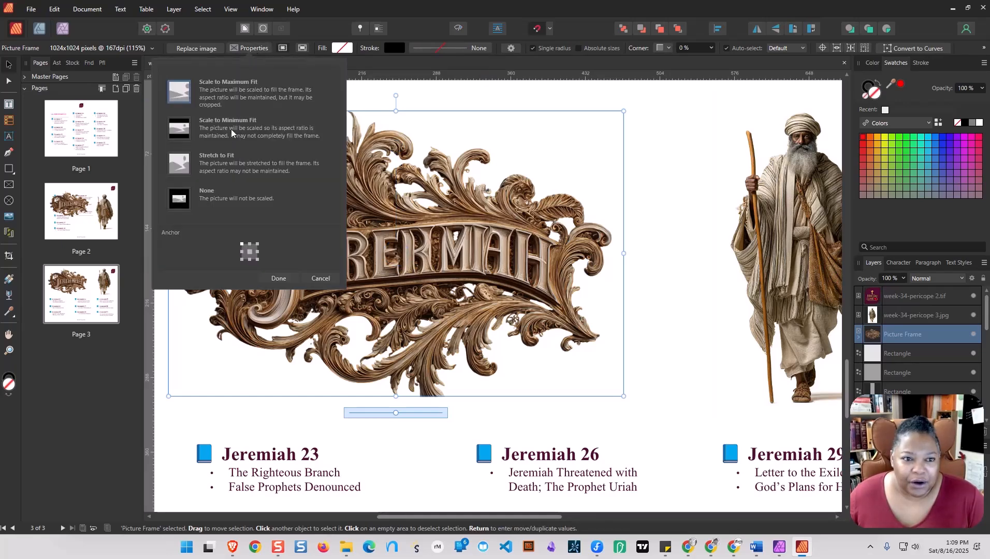
{"action": "left_click", "coordinate": [181, 132]}
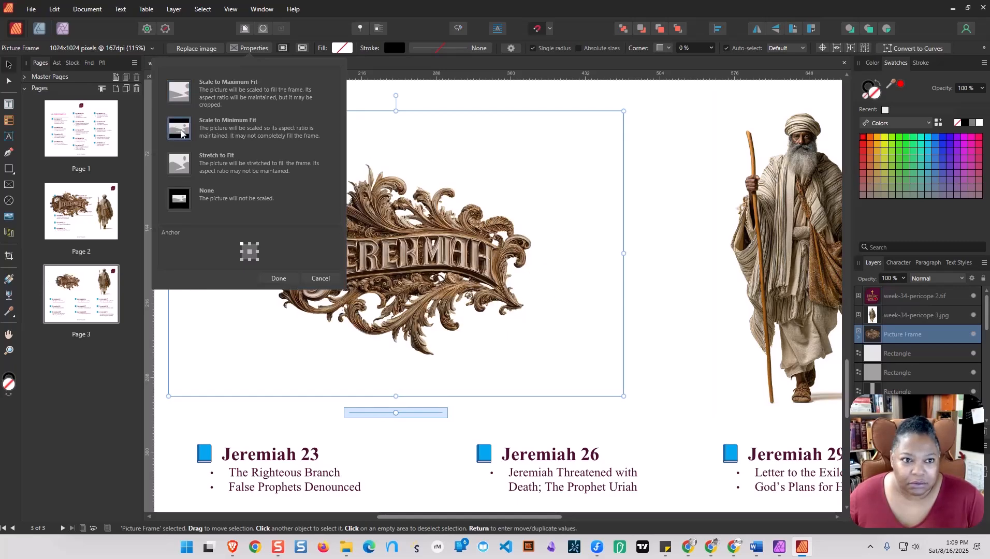
{"action": "left_click", "coordinate": [187, 97]}
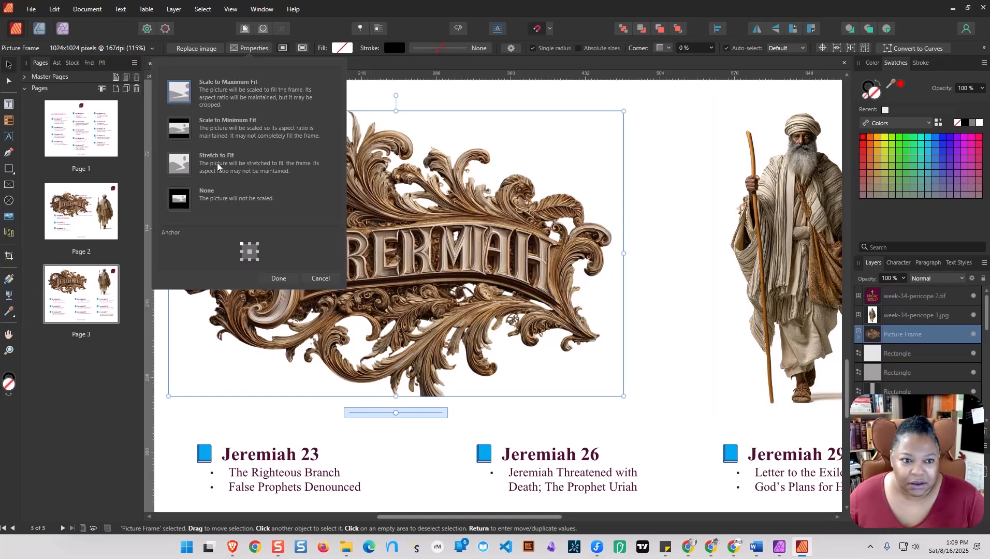
{"action": "left_click", "coordinate": [180, 168]}
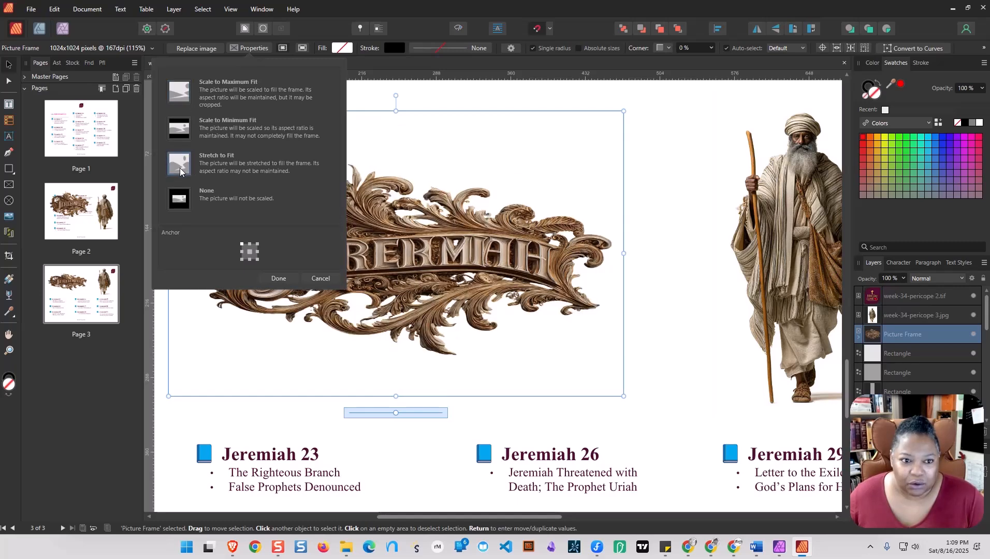
{"action": "left_click", "coordinate": [181, 96]}
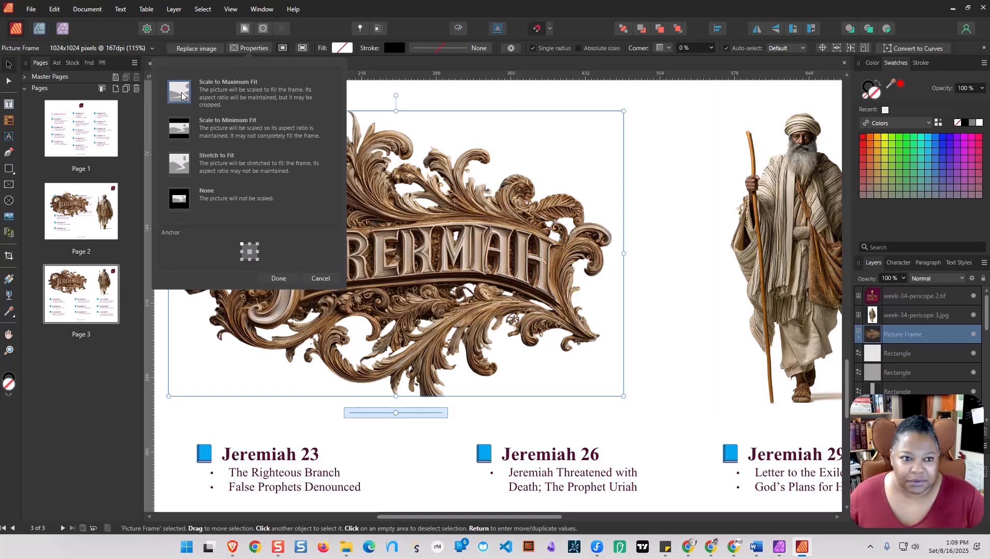
{"action": "left_click", "coordinate": [478, 234]}
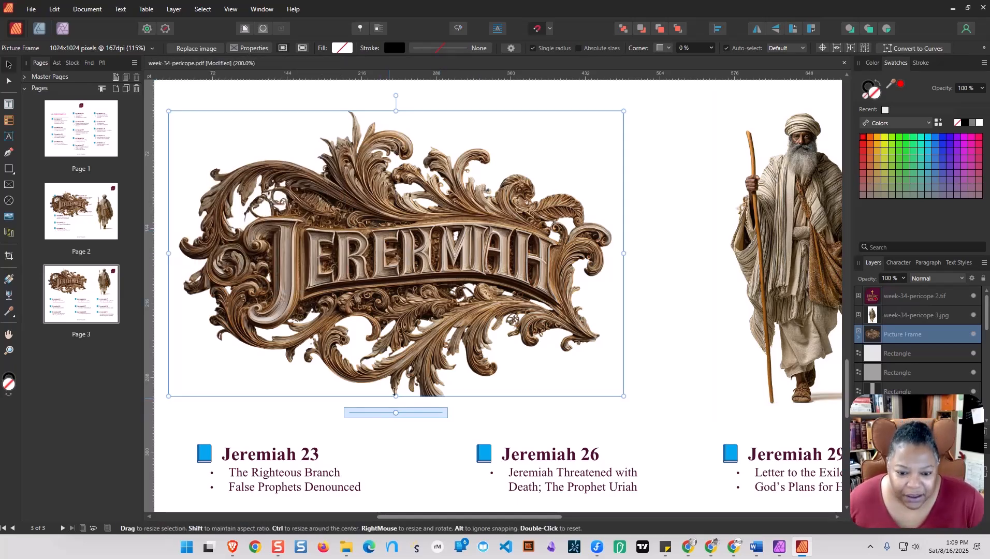
Extend the sign's picture frame downward to uncover its cropped lower scrollwork, and move the sign up clear of the chapter headings.
{"action": "left_click_drag", "start_coordinate": [397, 398], "coordinate": [396, 444]}
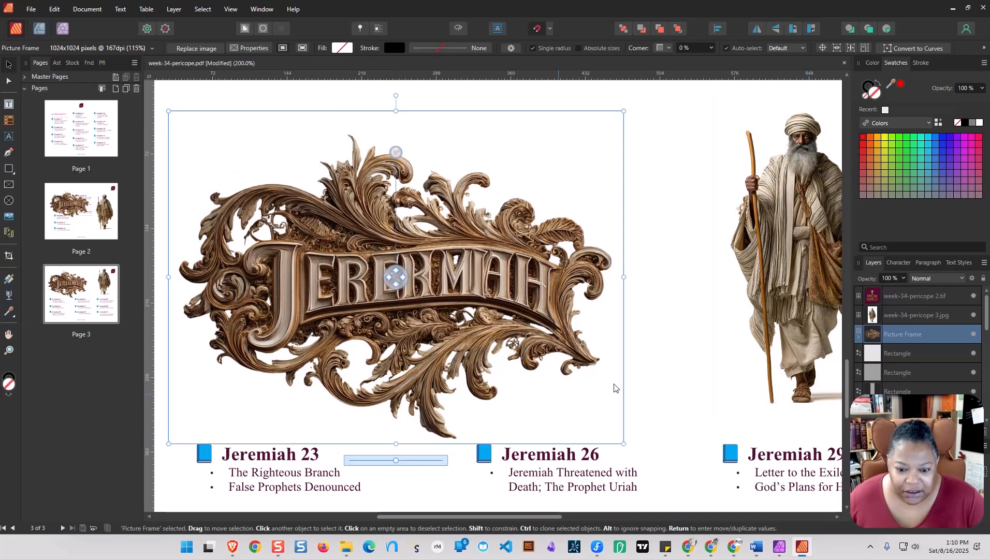
{"action": "left_click", "coordinate": [703, 378]}
{"action": "left_click_drag", "start_coordinate": [498, 314], "coordinate": [469, 279]}
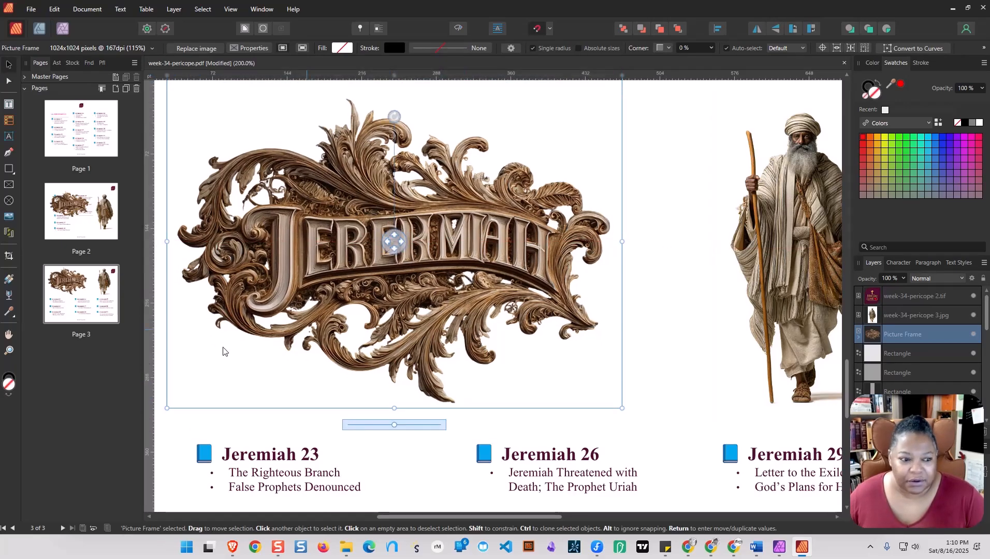
Move the Jeremiah sign slightly down on page 3, keeping it just above the Jeremiah 23 and 26 headings.
{"action": "left_click", "coordinate": [14, 352]}
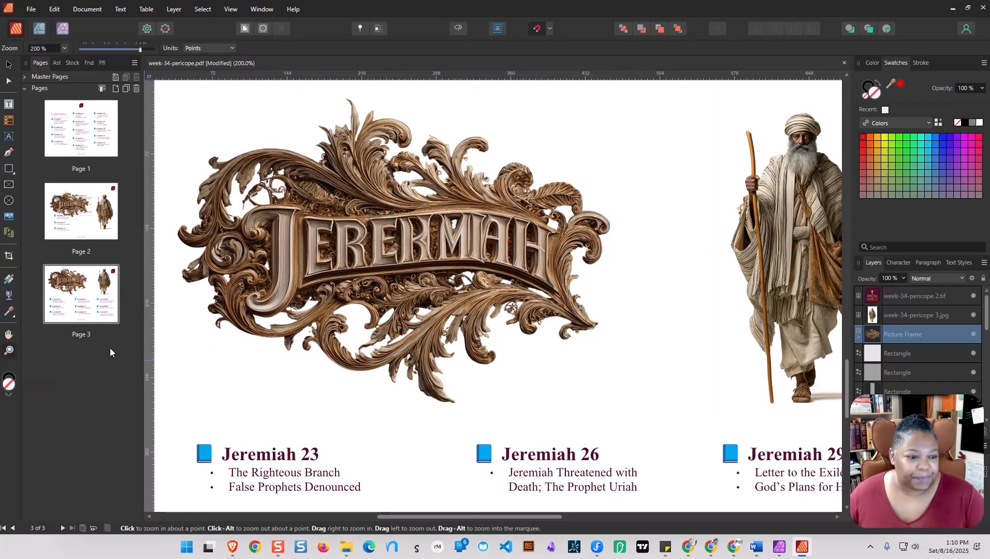
{"action": "left_click", "coordinate": [420, 342], "text": "alt"}
{"action": "left_click", "coordinate": [420, 342], "text": "alt"}
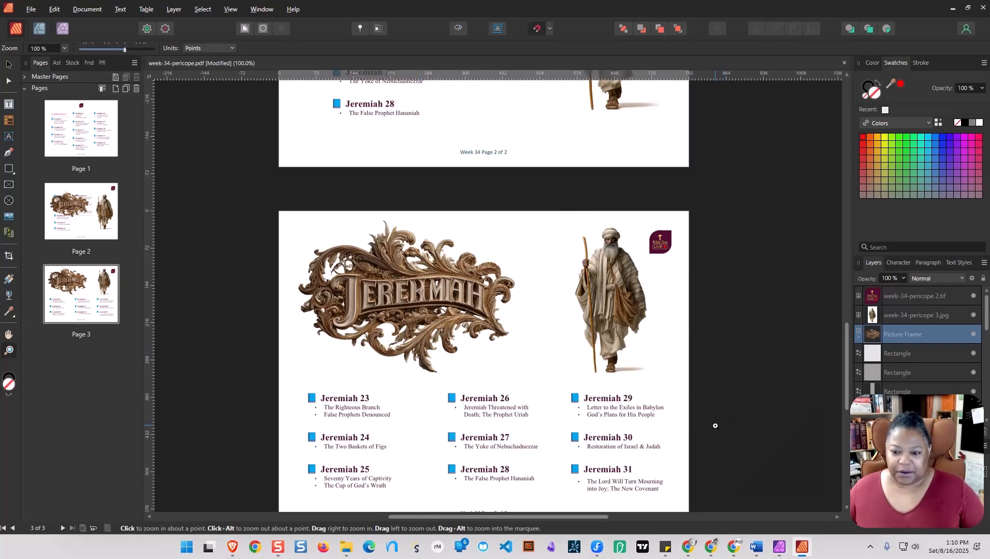
{"action": "left_click_drag", "start_coordinate": [666, 417], "coordinate": [667, 390]}
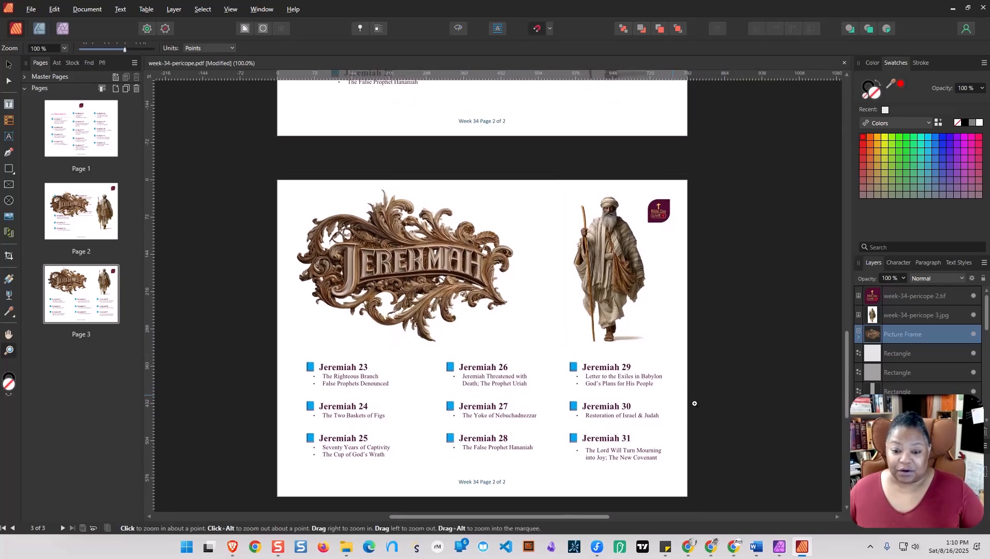
{"action": "scroll", "coordinate": [727, 415], "scroll_direction": "up", "scroll_amount": 5}
{"action": "scroll", "coordinate": [727, 415], "scroll_direction": "down", "scroll_amount": 5}
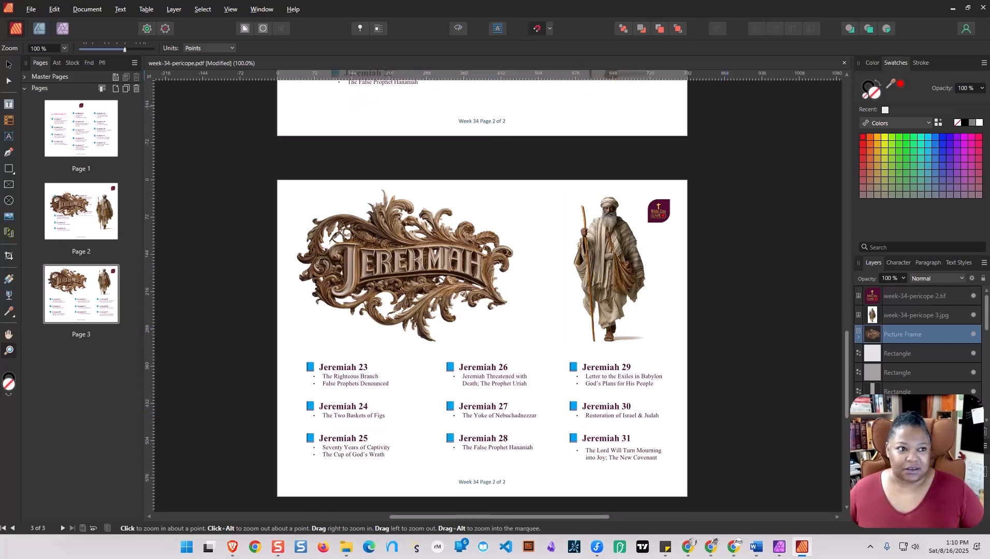
{"action": "left_click", "coordinate": [9, 65]}
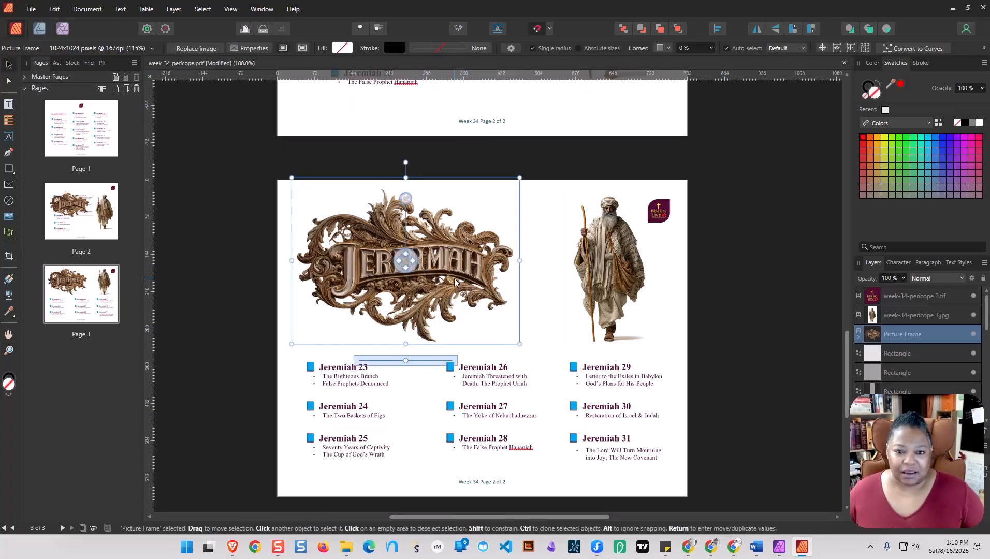
{"action": "left_click_drag", "start_coordinate": [454, 281], "coordinate": [457, 292]}
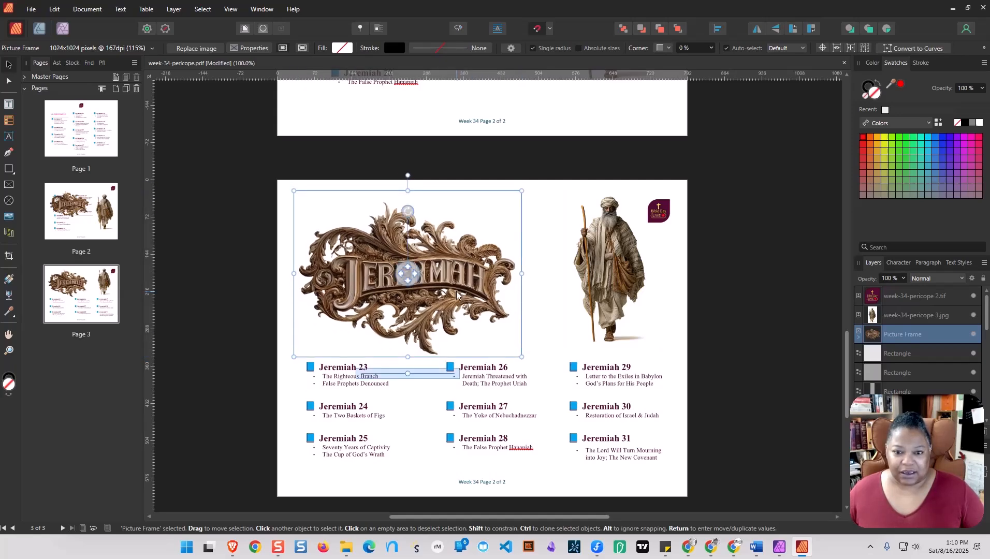
{"action": "left_click", "coordinate": [777, 324]}
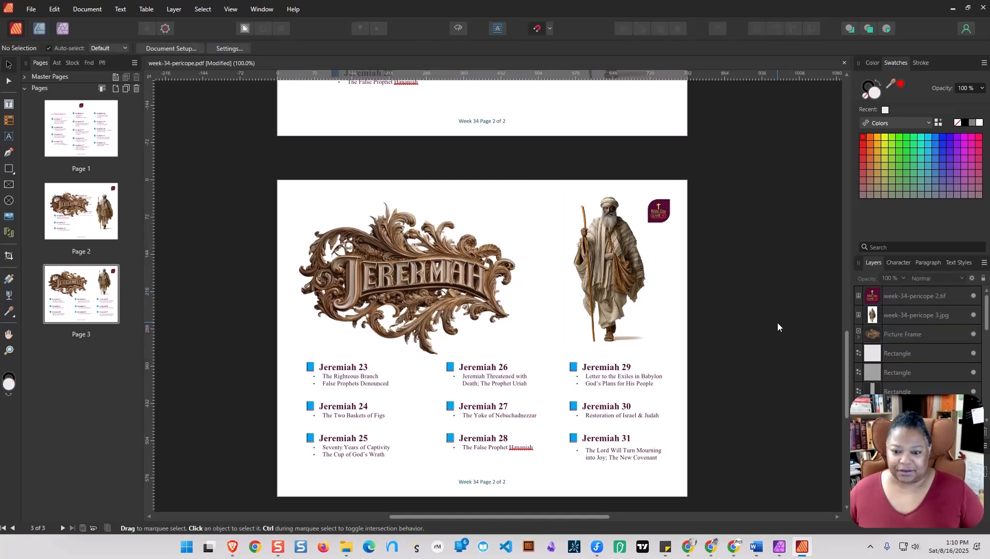
Delete the old page 2, where the sign overlaps the chapter list.
{"action": "scroll", "coordinate": [777, 324], "scroll_direction": "down", "scroll_amount": 1}
{"action": "scroll", "coordinate": [778, 324], "scroll_direction": "up", "scroll_amount": 5}
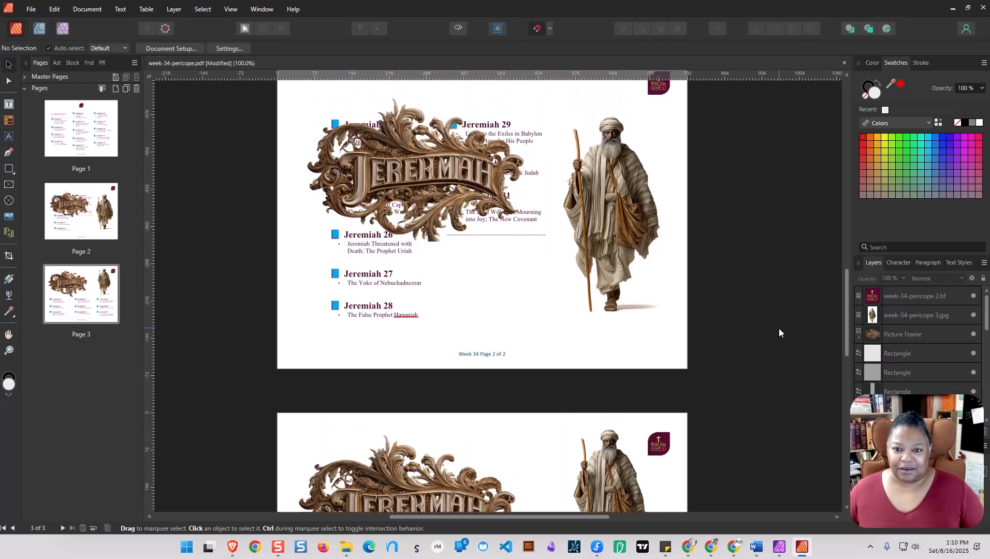
{"action": "scroll", "coordinate": [779, 333], "scroll_direction": "up", "scroll_amount": 1}
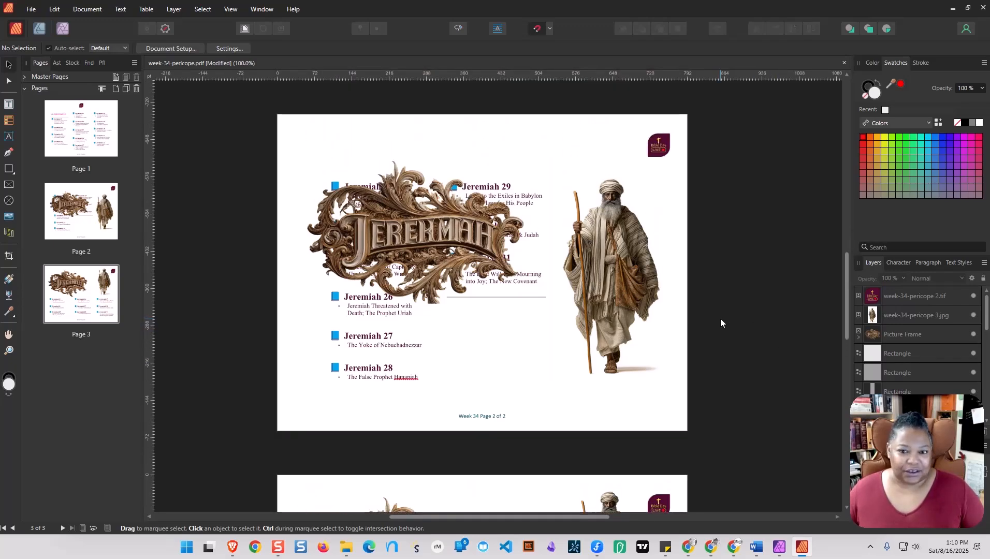
{"action": "left_click", "coordinate": [399, 268]}
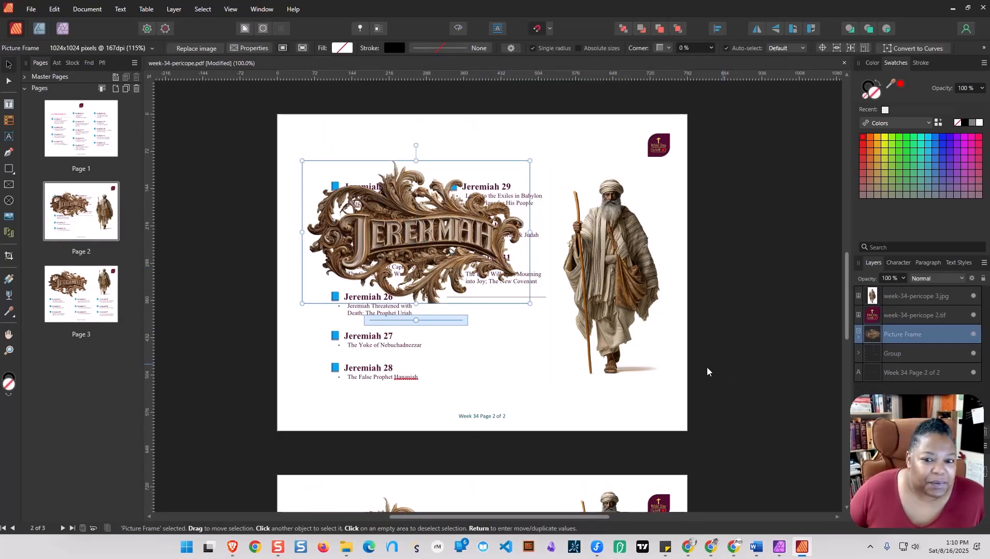
{"action": "left_click", "coordinate": [545, 356]}
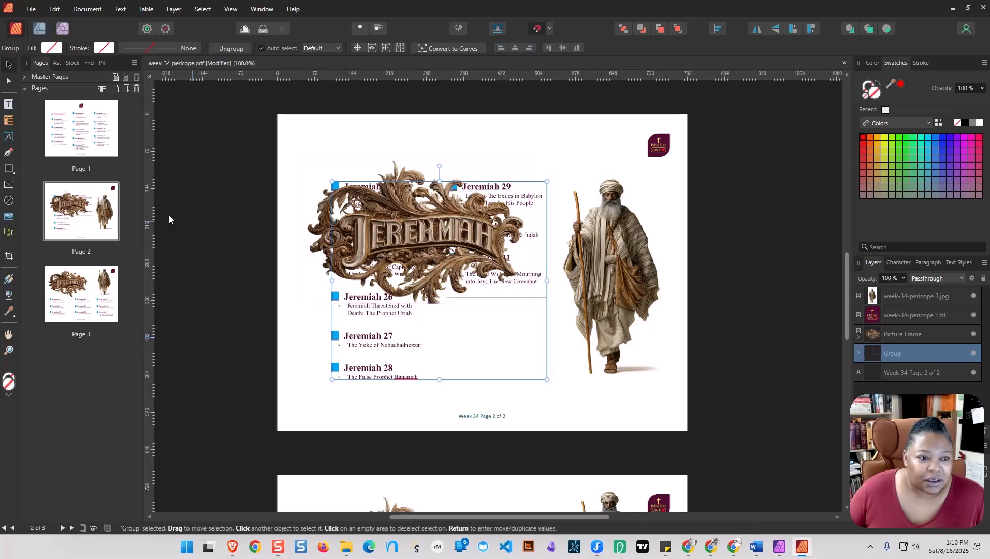
{"action": "left_click", "coordinate": [67, 222]}
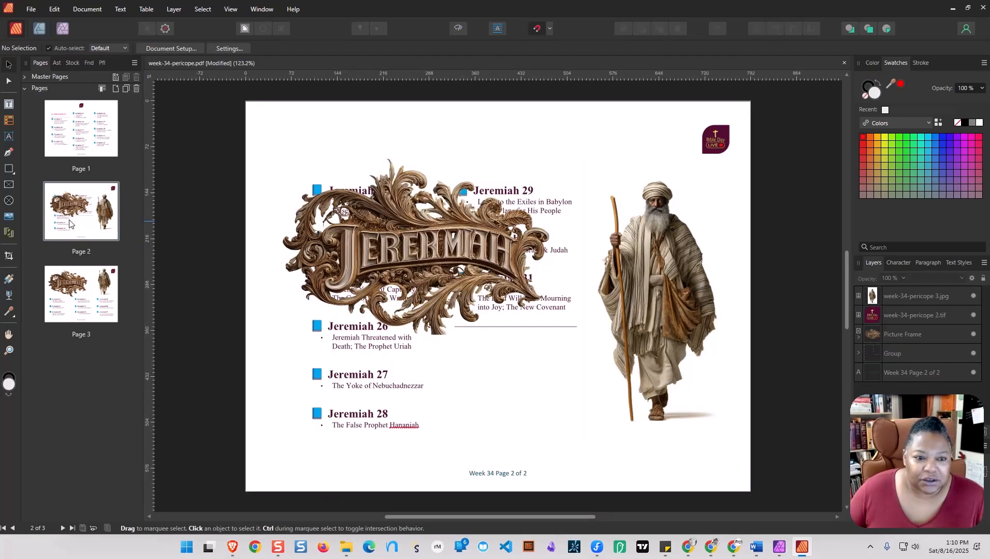
{"action": "right_click", "coordinate": [69, 224]}
{"action": "left_click", "coordinate": [106, 258]}
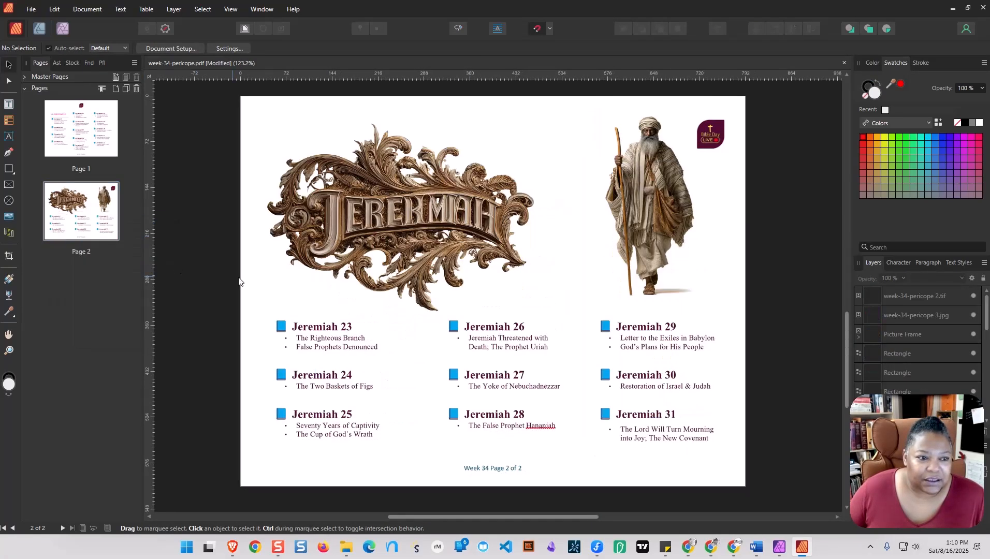
Review the layout of both remaining pages, from the Jeremiah 9–22 list to the redesigned page.
{"action": "scroll", "coordinate": [795, 392], "scroll_direction": "up", "scroll_amount": 1}
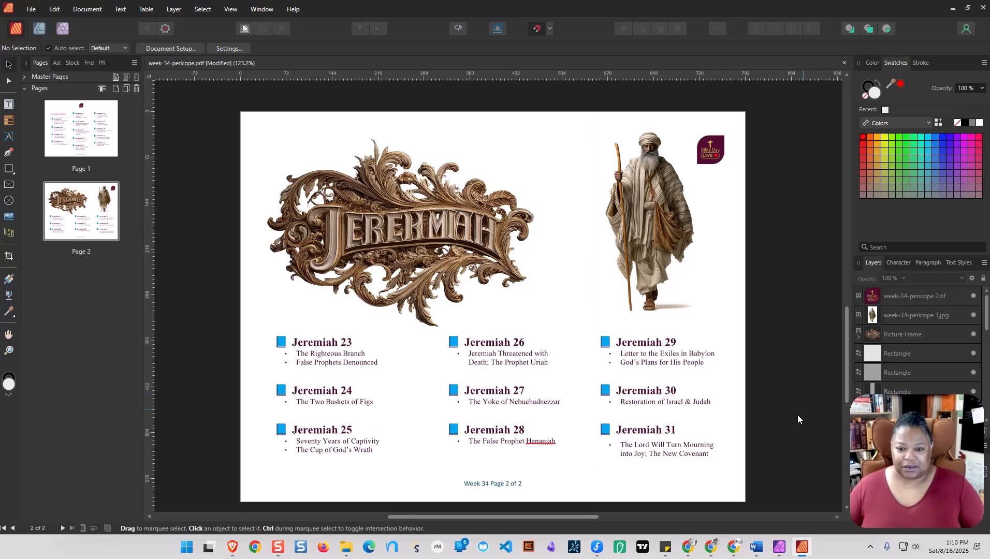
{"action": "scroll", "coordinate": [788, 369], "scroll_direction": "up", "scroll_amount": 10}
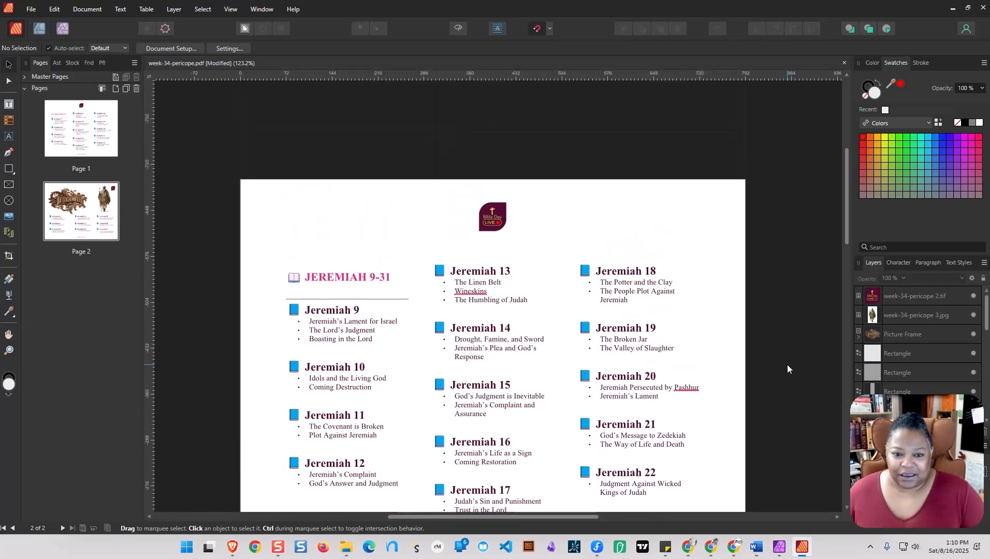
{"action": "scroll", "coordinate": [788, 366], "scroll_direction": "down", "scroll_amount": 8}
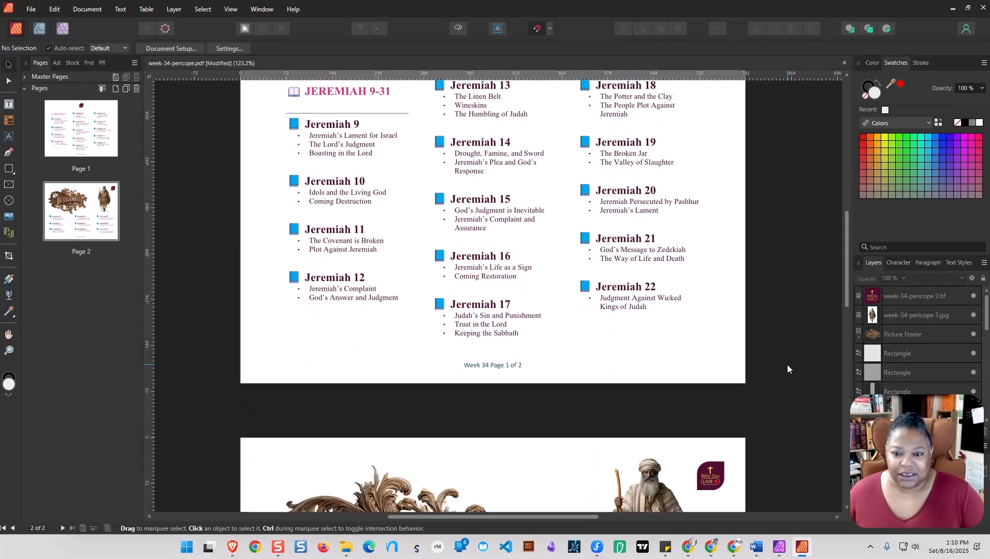
{"action": "scroll", "coordinate": [788, 368], "scroll_direction": "down", "scroll_amount": 2}
{"action": "scroll", "coordinate": [788, 369], "scroll_direction": "down", "scroll_amount": 5}
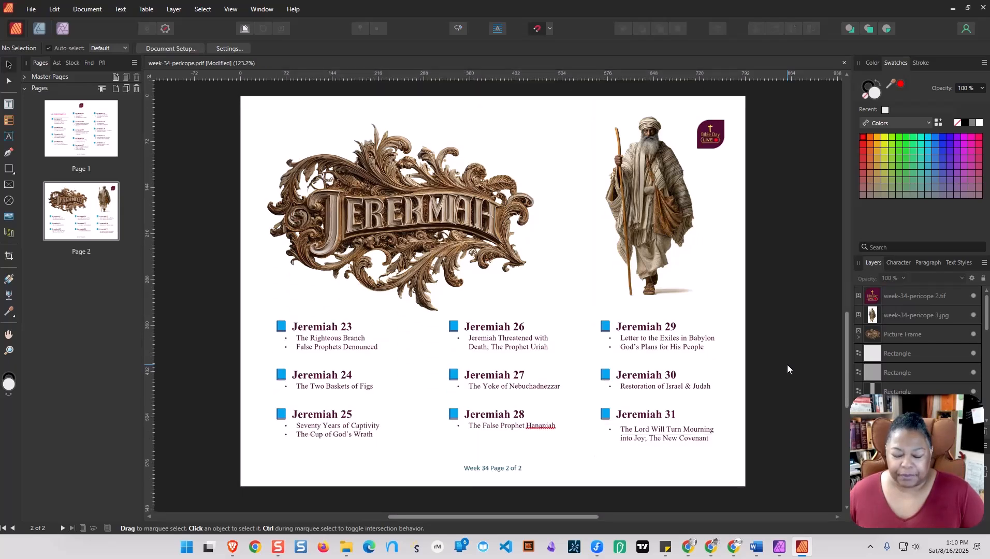
Ungroup the Jeremiah 23–25 chapter column on page 2 so its headings can be edited individually.
{"action": "scroll", "coordinate": [787, 365], "scroll_direction": "down", "scroll_amount": 1}
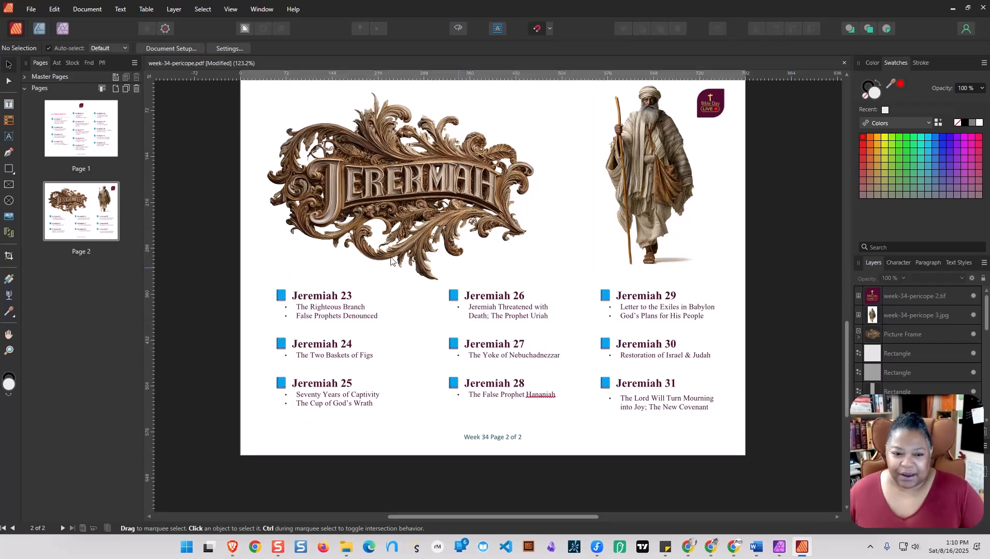
{"action": "left_click", "coordinate": [283, 303]}
{"action": "right_click", "coordinate": [283, 303]}
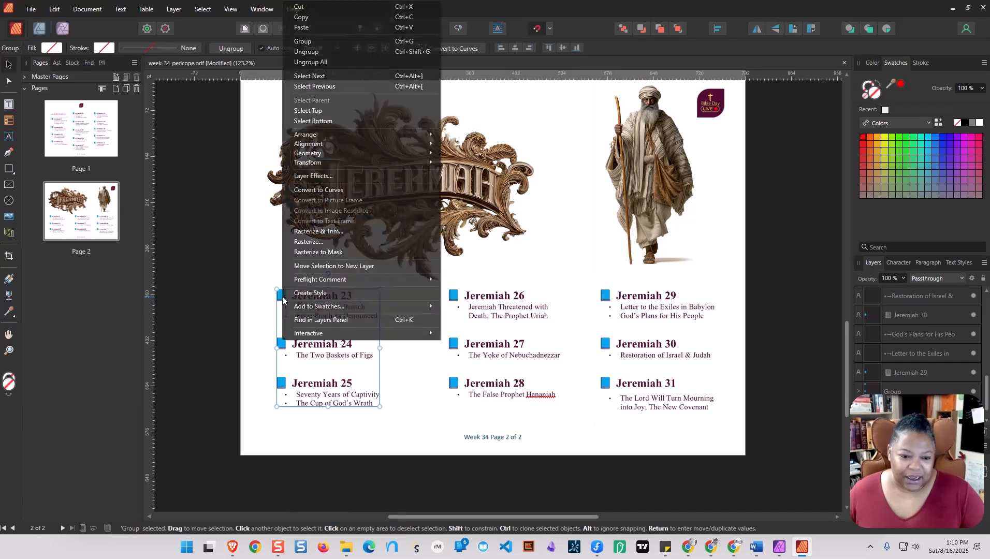
{"action": "left_click", "coordinate": [312, 52]}
{"action": "left_click", "coordinate": [414, 364]}
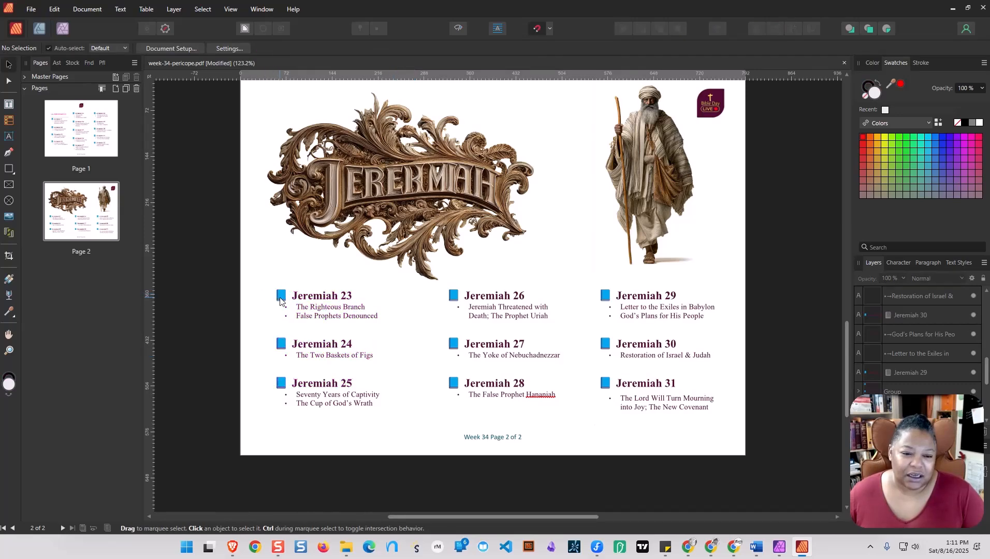
{"action": "left_click", "coordinate": [280, 300]}
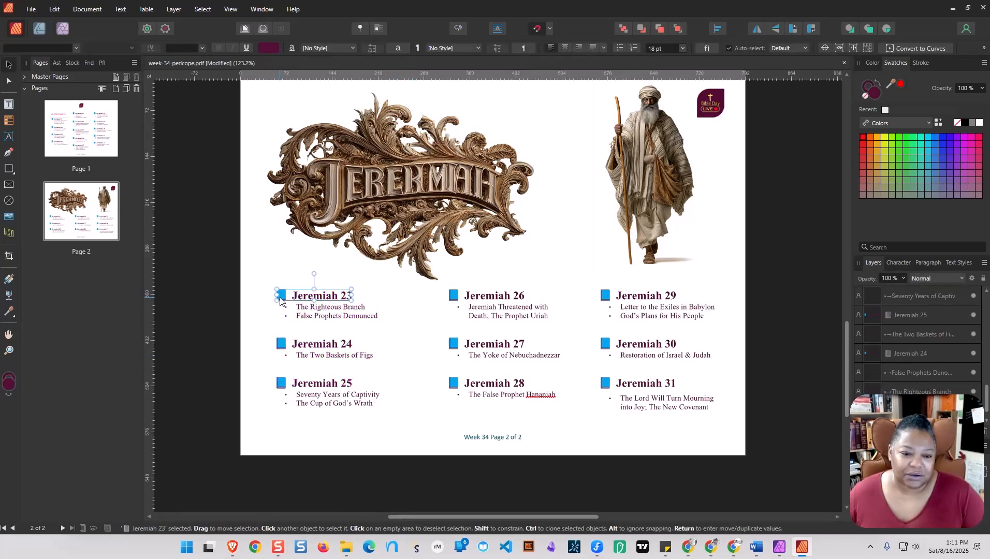
{"action": "right_click", "coordinate": [280, 301]}
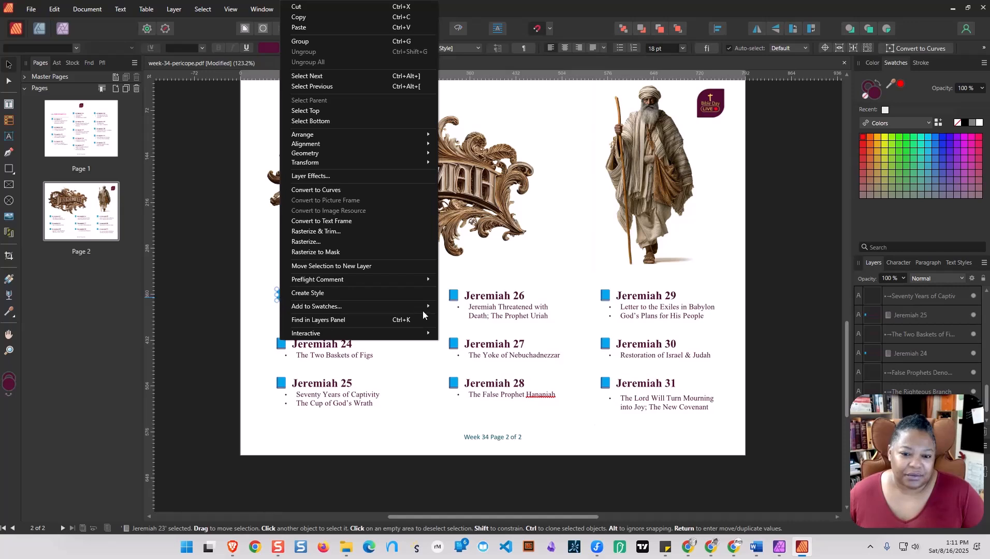
{"action": "left_click", "coordinate": [453, 331]}
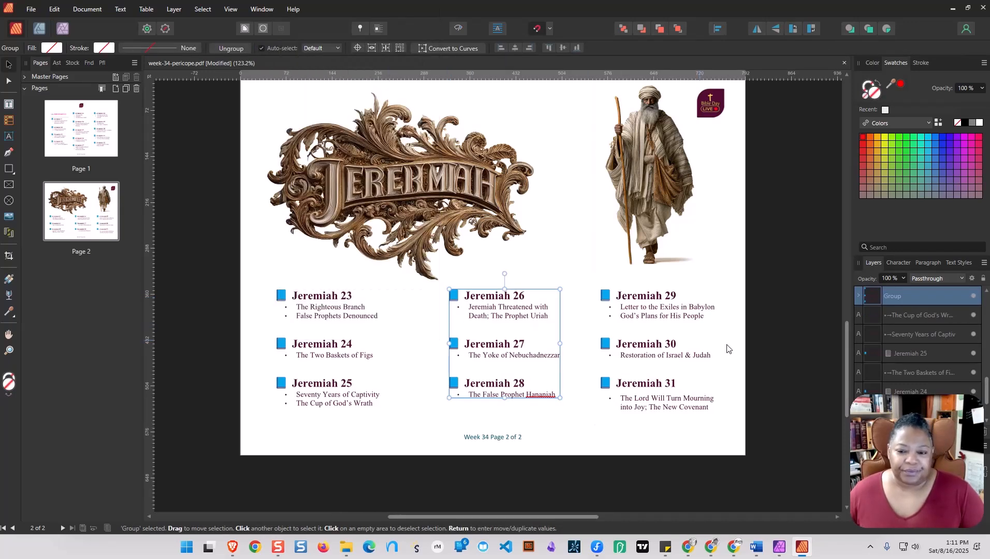
{"action": "left_click", "coordinate": [792, 353]}
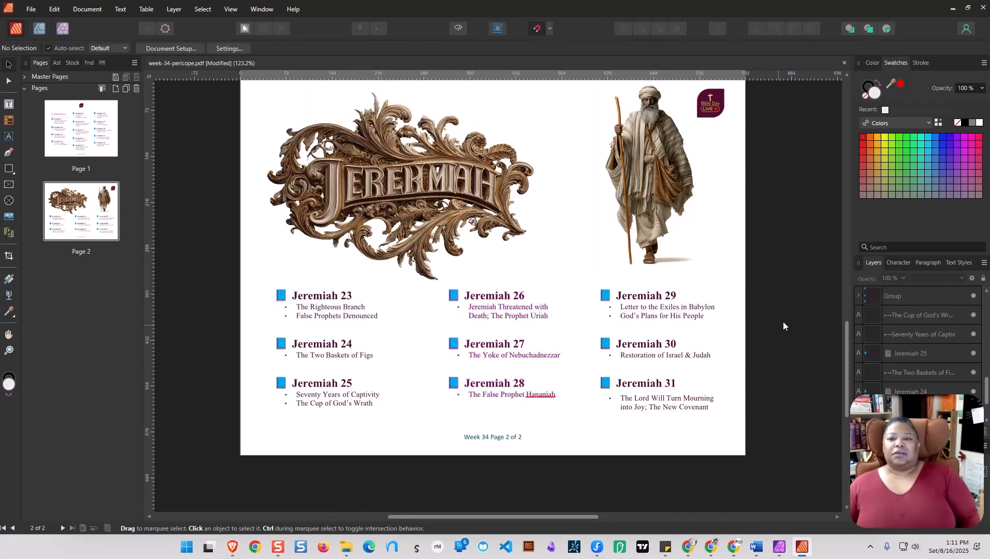
Delete the blue book icons in front of the Jeremiah 23, 24 and 25 headings.
{"action": "scroll", "coordinate": [821, 381], "scroll_direction": "up", "scroll_amount": 1}
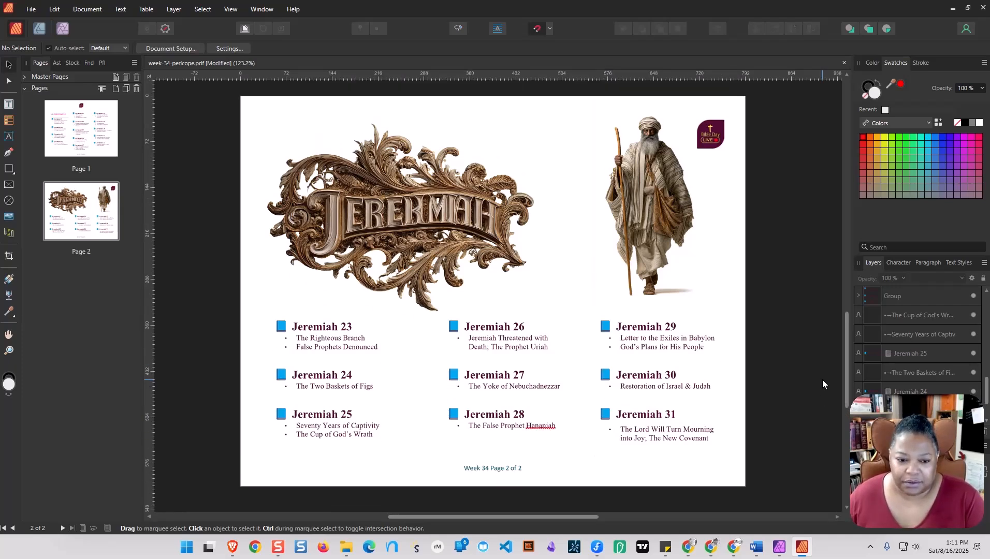
{"action": "double_click", "coordinate": [291, 331]}
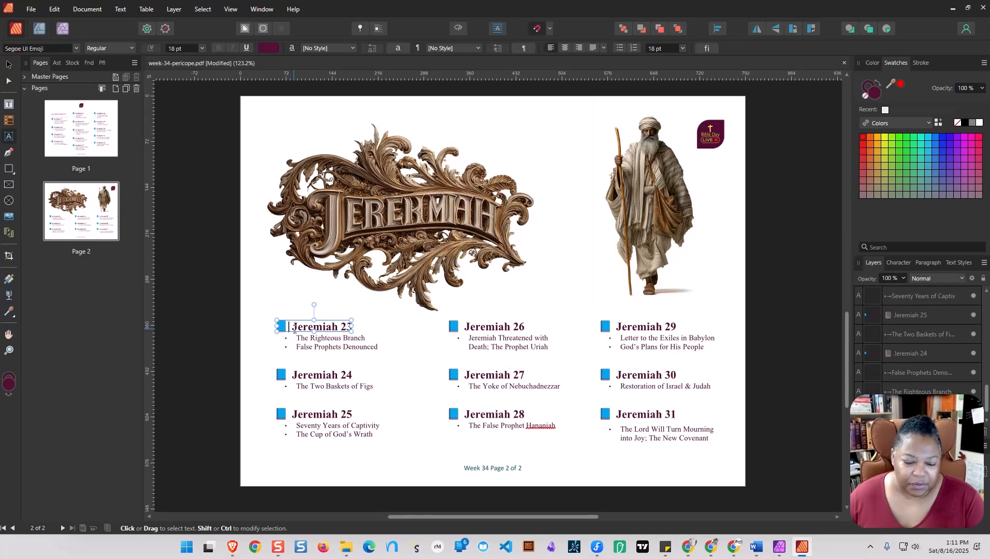
{"action": "key", "text": "BackSpace"}
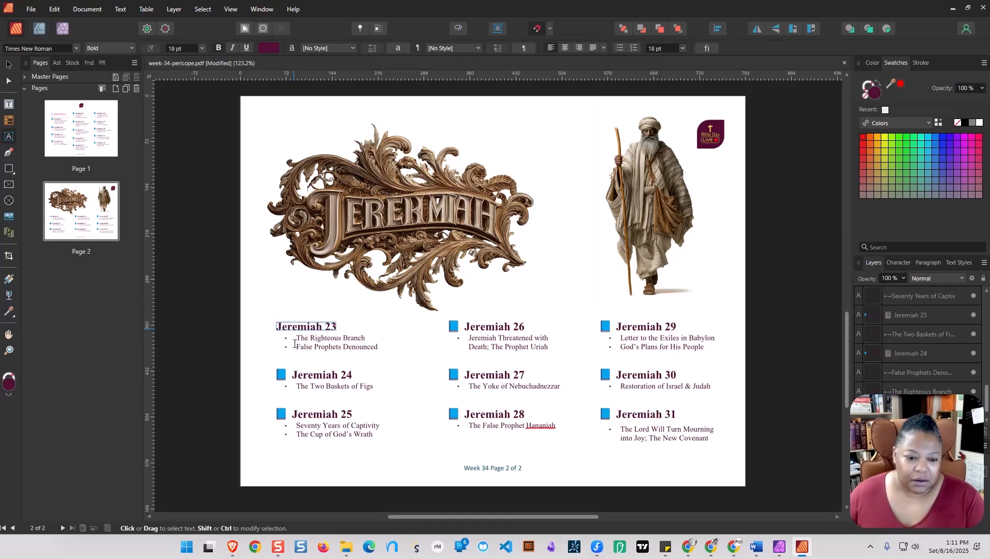
{"action": "left_click", "coordinate": [293, 378]}
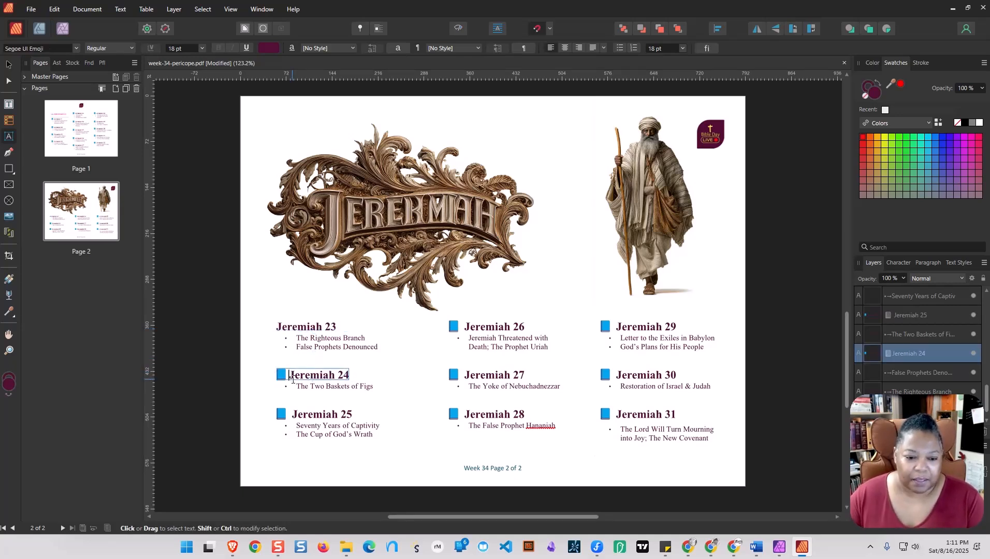
{"action": "key", "text": "BackSpace"}
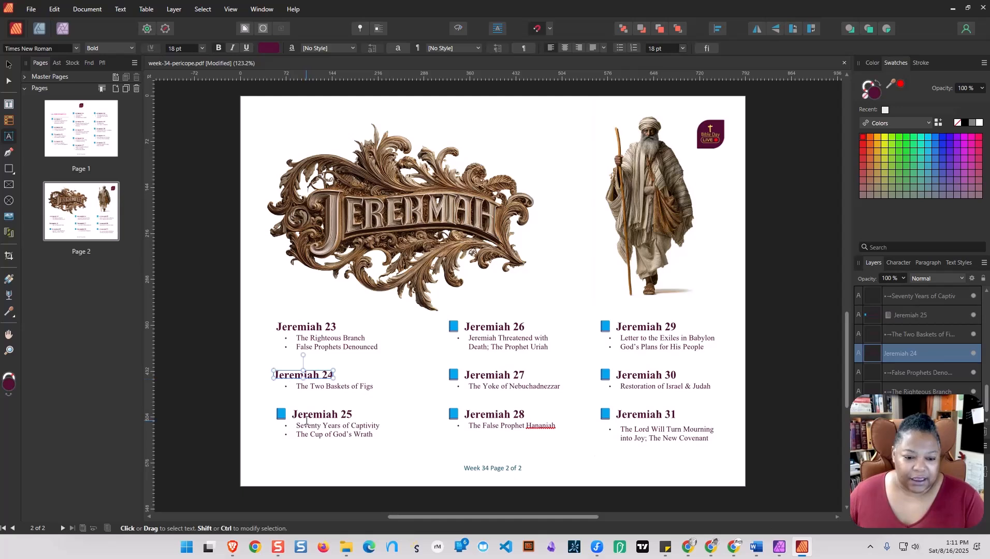
{"action": "left_click", "coordinate": [292, 414]}
{"action": "key", "text": "BackSpace"}
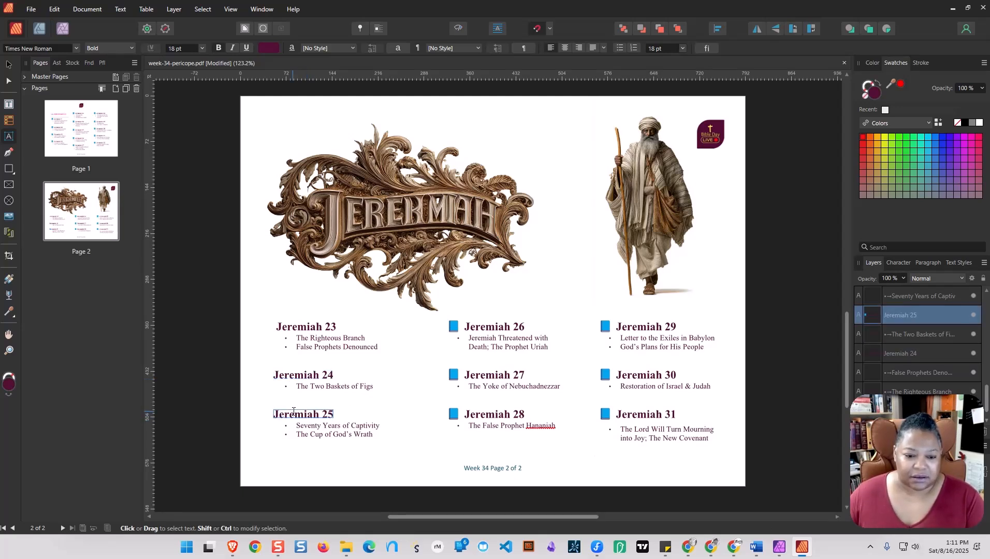
Delete the blue book icons in front of the Jeremiah 26, 27 and 28 headings.
{"action": "left_click", "coordinate": [465, 328]}
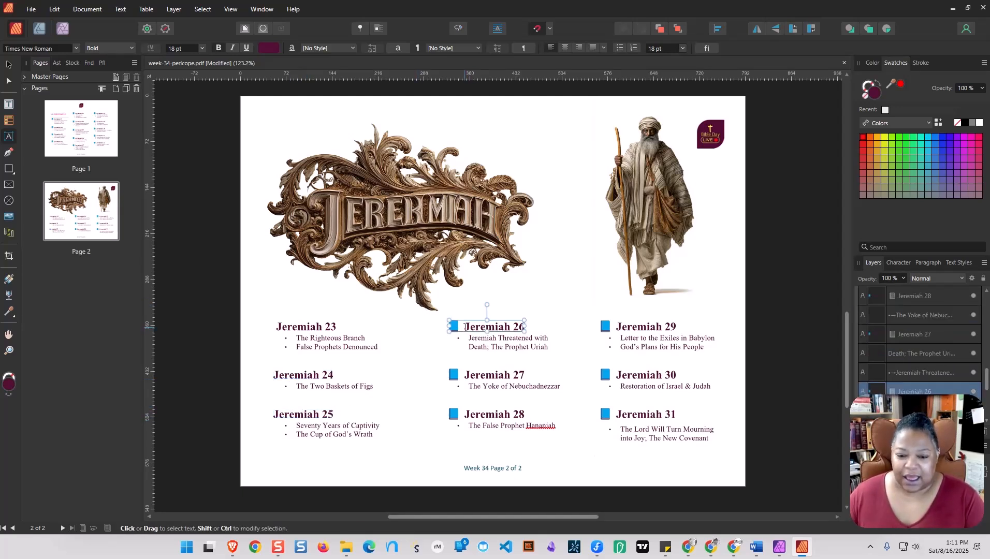
{"action": "key", "text": "BackSpace"}
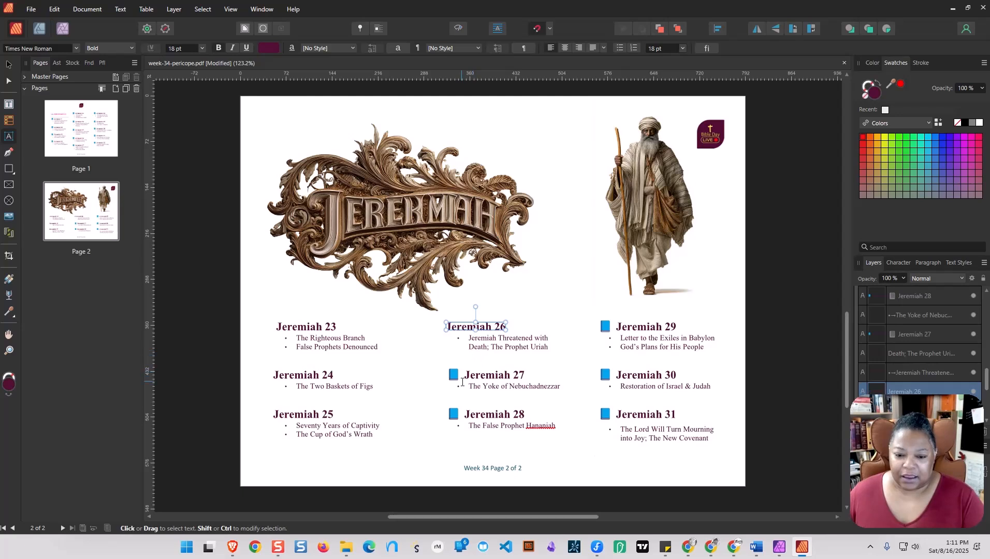
{"action": "left_click", "coordinate": [463, 382]}
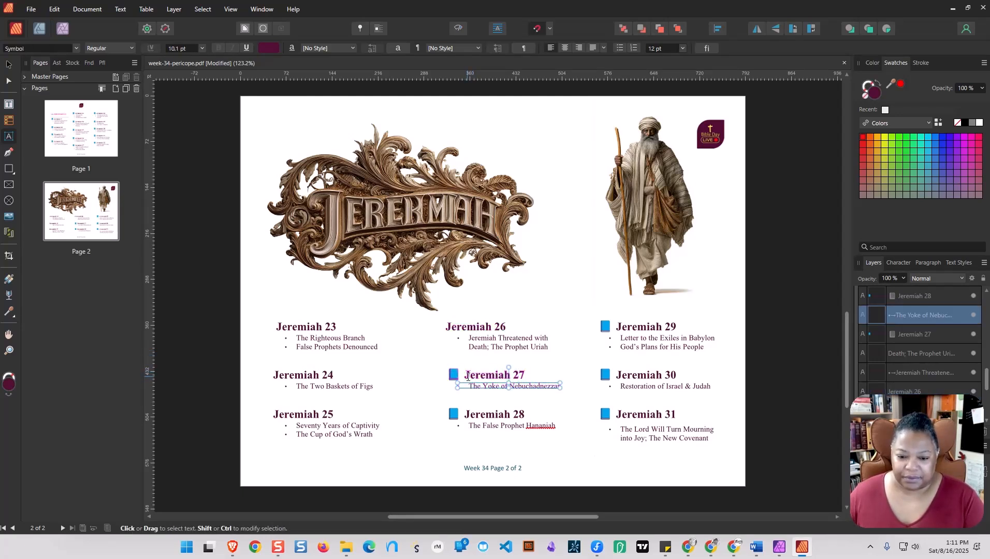
{"action": "left_click", "coordinate": [467, 377]}
{"action": "key", "text": "BackSpace"}
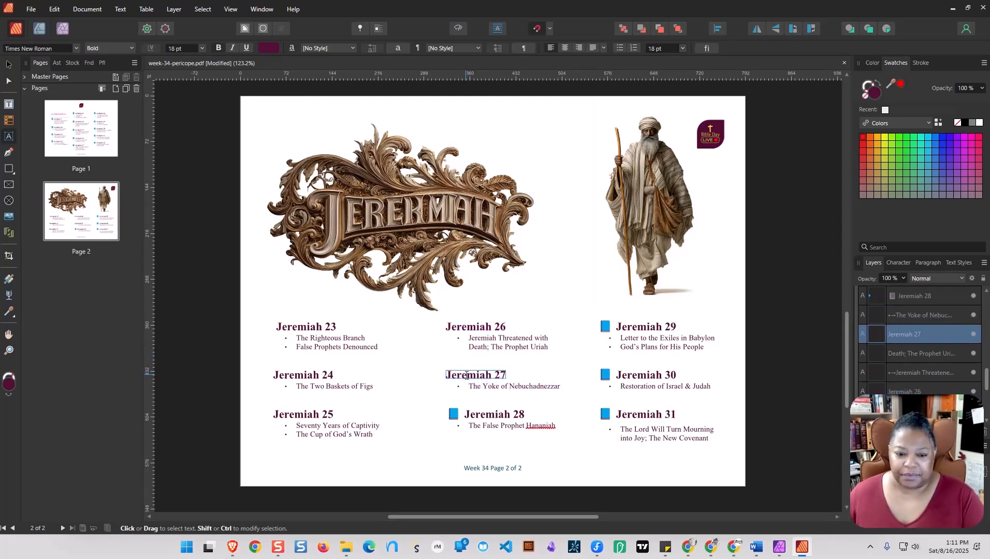
{"action": "left_click", "coordinate": [464, 415]}
{"action": "key", "text": "BackSpace"}
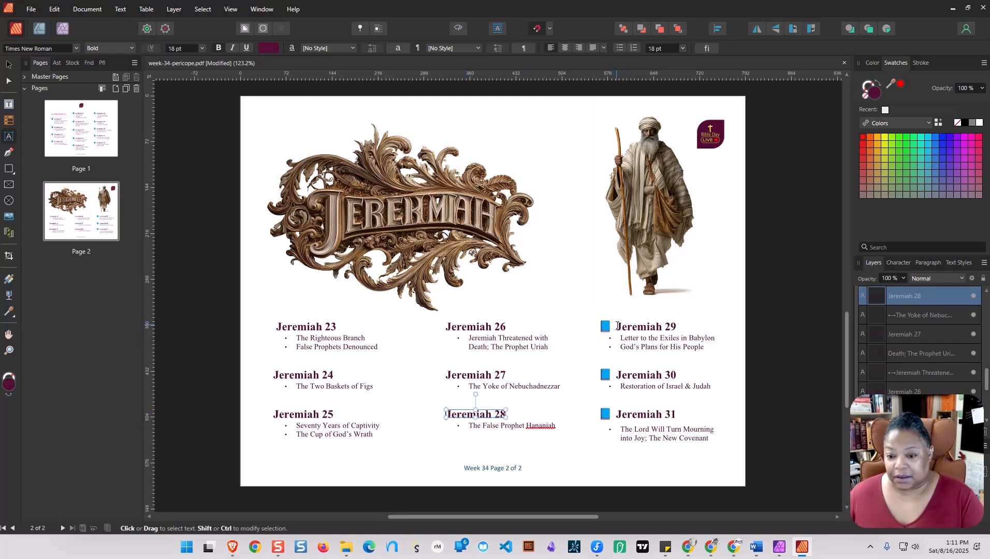
Delete the blue book icons in front of the Jeremiah 29, 30 and 31 headings.
{"action": "left_click", "coordinate": [618, 325]}
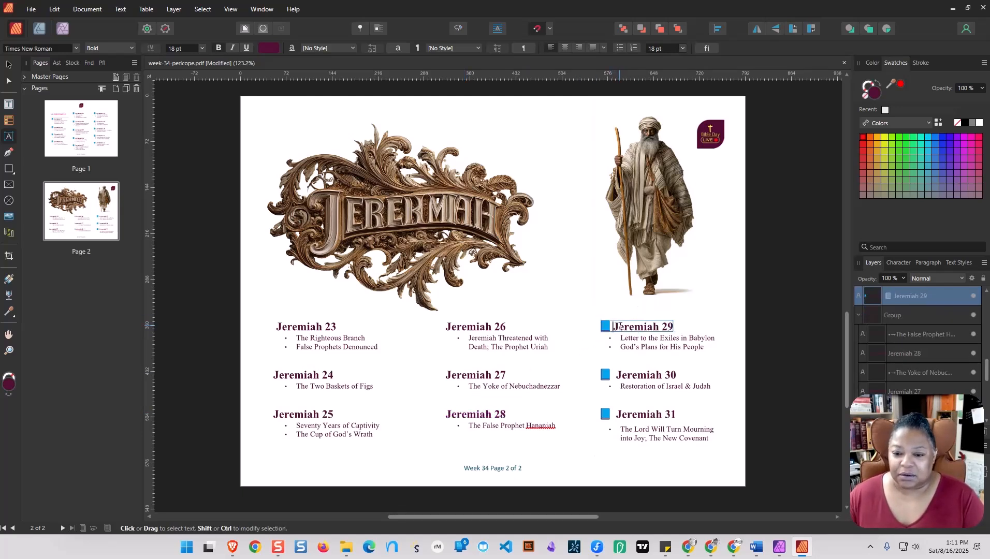
{"action": "key", "text": "BackSpace"}
{"action": "left_click", "coordinate": [619, 374]}
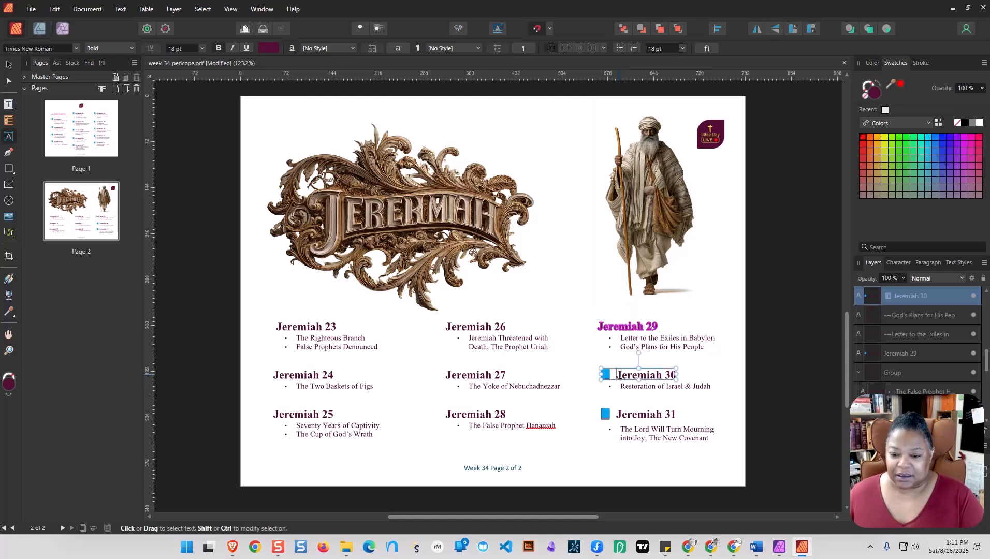
{"action": "key", "text": "BackSpace"}
{"action": "key", "text": "Escape"}
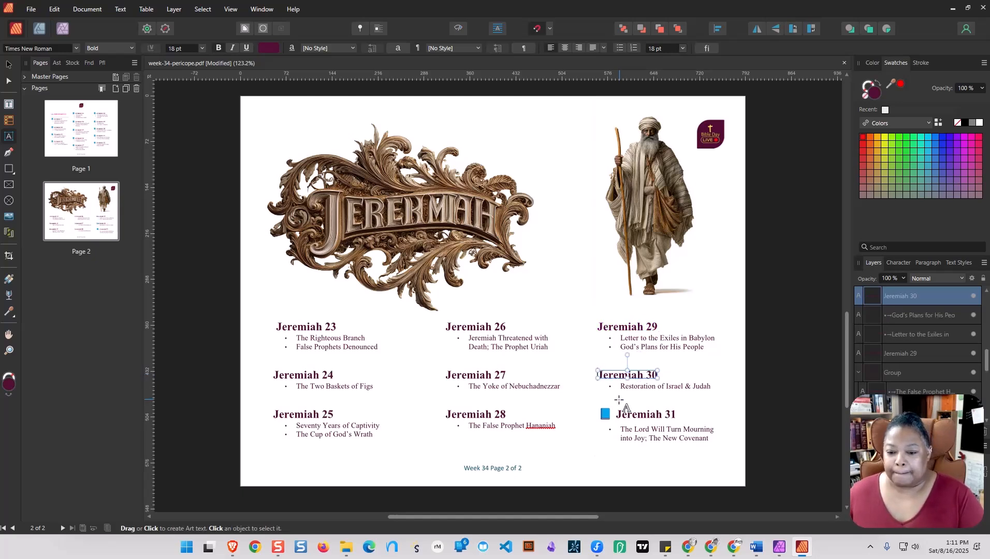
{"action": "left_click", "coordinate": [620, 417]}
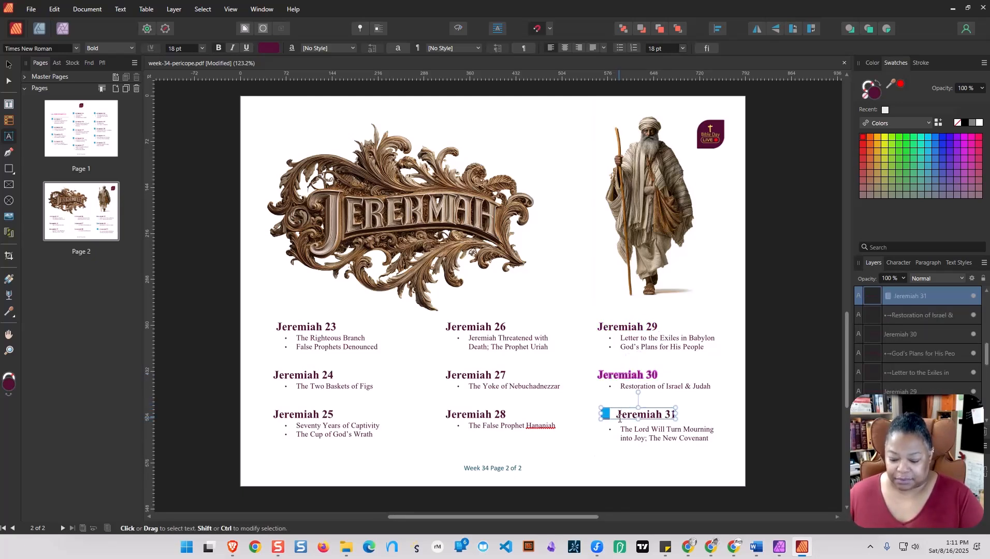
{"action": "key", "text": "BackSpace"}
{"action": "key", "text": "Escape"}
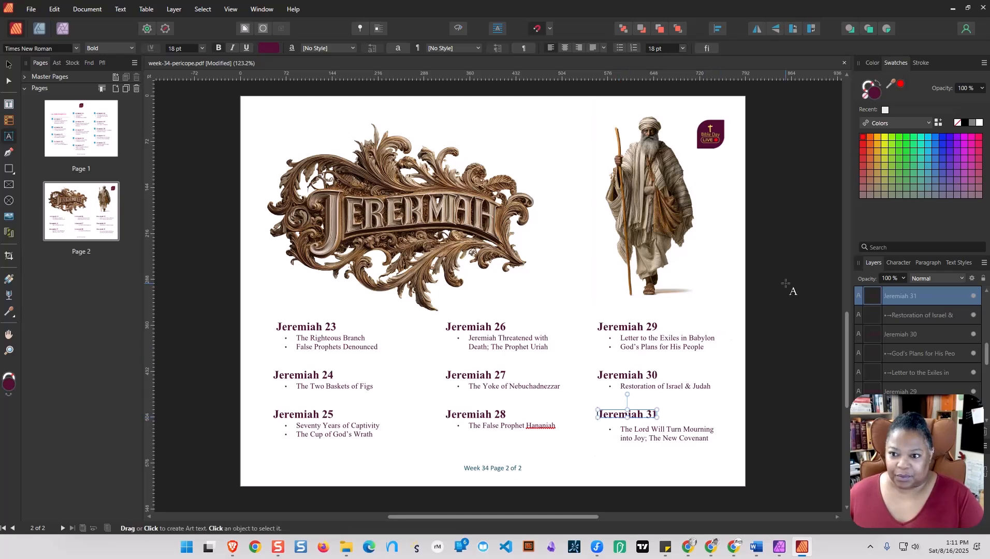
{"action": "left_click", "coordinate": [785, 284]}
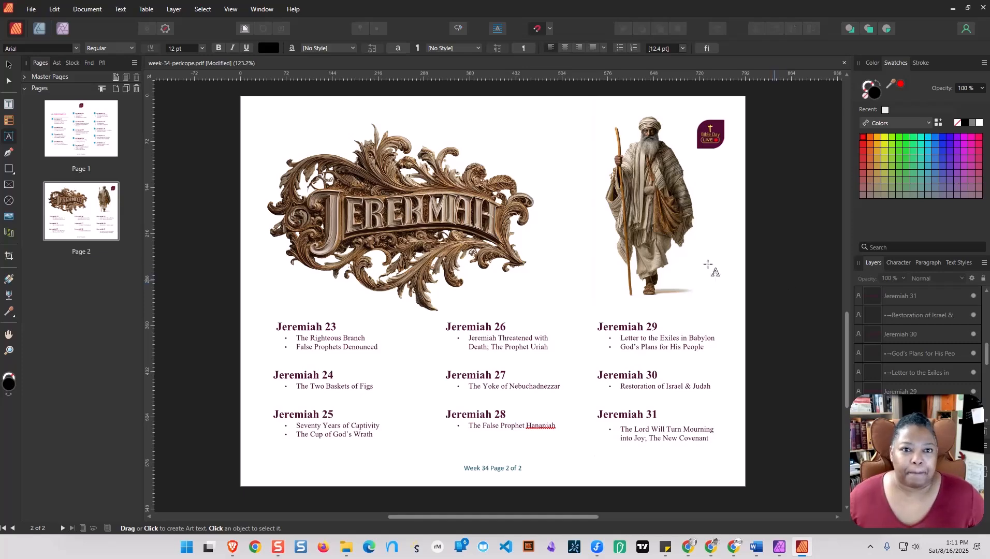
Save the document in the week-34 folder as the Affinity file week-34-pericope-AFINITY-PUBLISHER.afpub.
{"action": "left_click", "coordinate": [30, 9]}
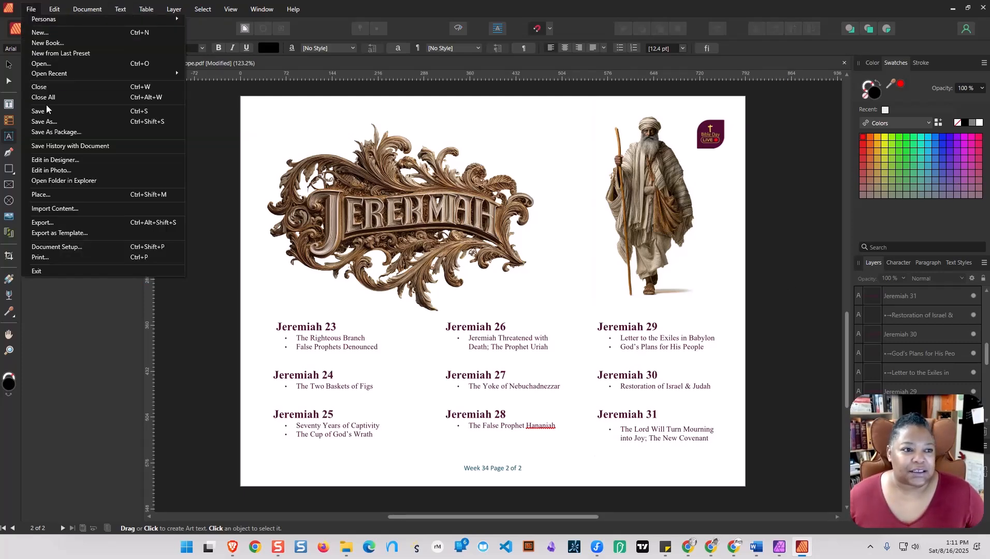
{"action": "left_click", "coordinate": [44, 122]}
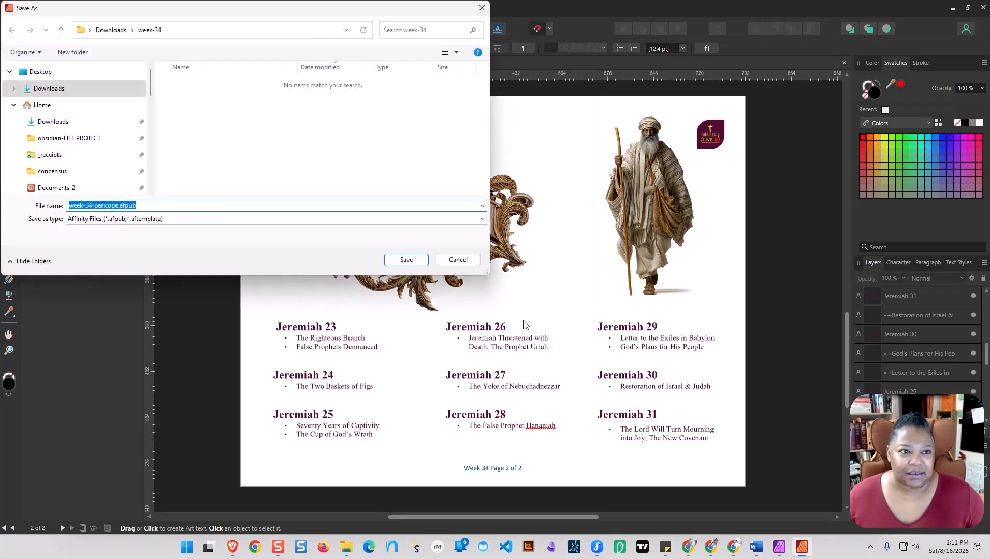
{"action": "left_click", "coordinate": [118, 206]}
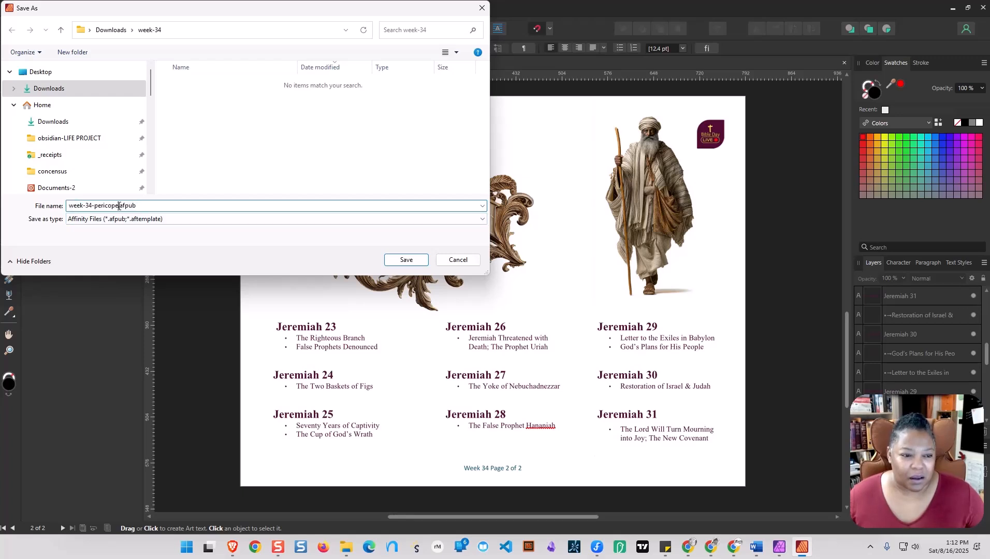
{"action": "key", "text": "BackSpace"}
{"action": "type", "text": "-"}
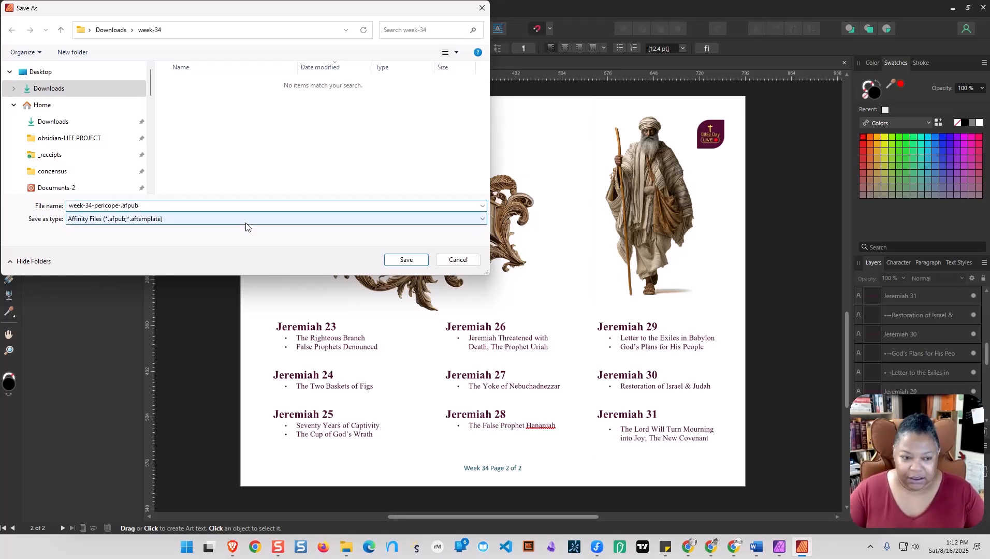
{"action": "type", "text": "AFINITY-P"}
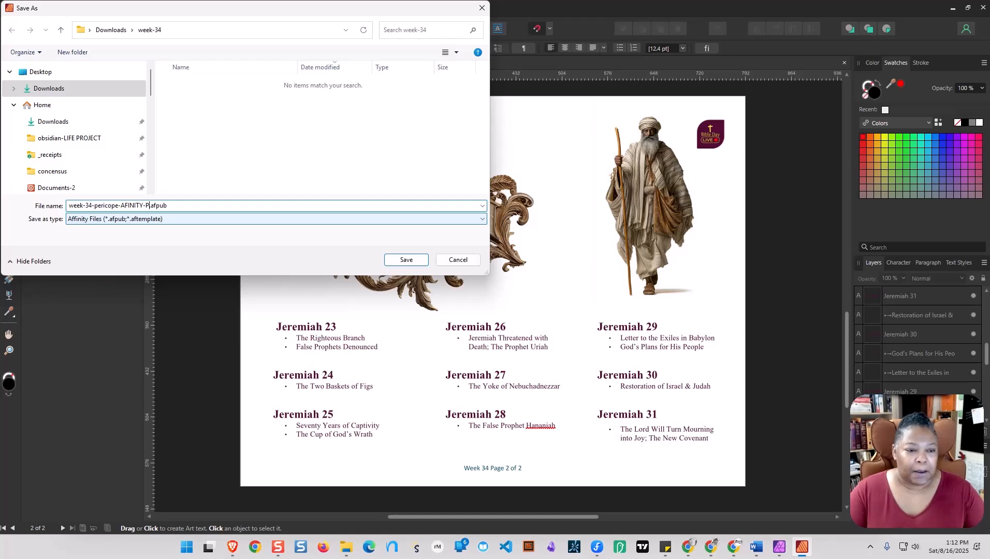
{"action": "type", "text": "UBLISHER"}
{"action": "key", "text": "Return"}
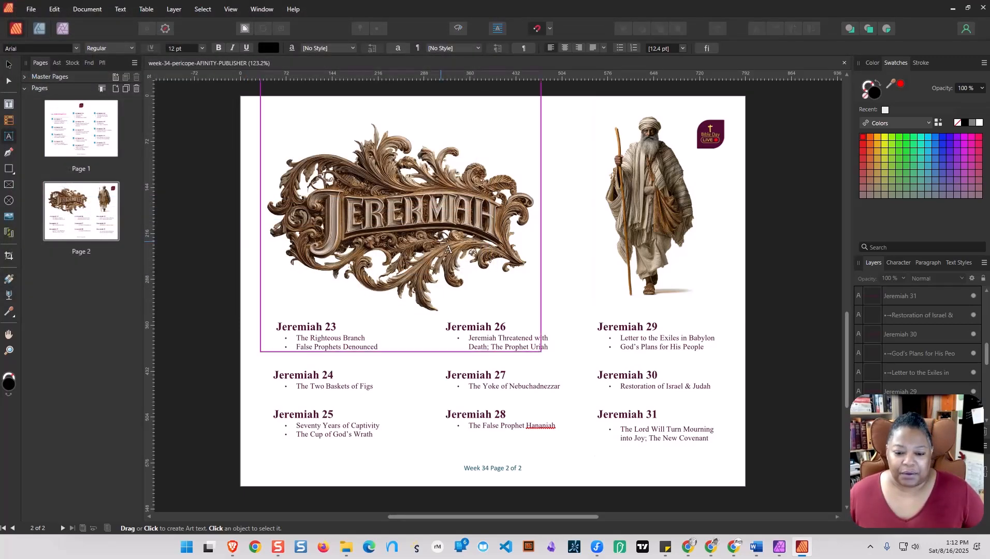
Export all pages with the PDF (for print) preset as week-34-pericope-AFINITY-PUBLISHER.pdf in the week-34 folder.
{"action": "left_click", "coordinate": [33, 7]}
{"action": "key", "text": "Escape"}
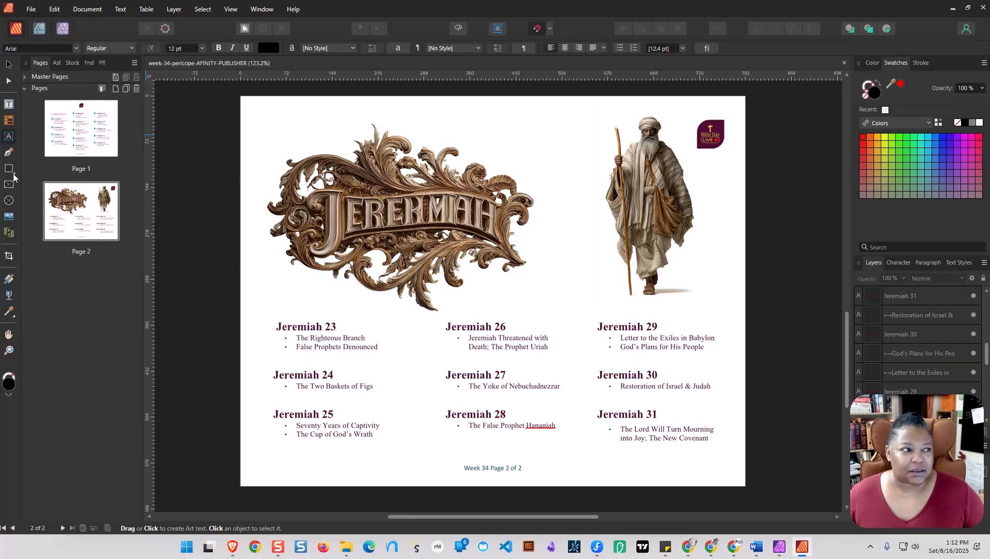
{"action": "key", "text": "ctrl+alt+shift+s"}
{"action": "left_click_drag", "start_coordinate": [406, 110], "coordinate": [578, 149]}
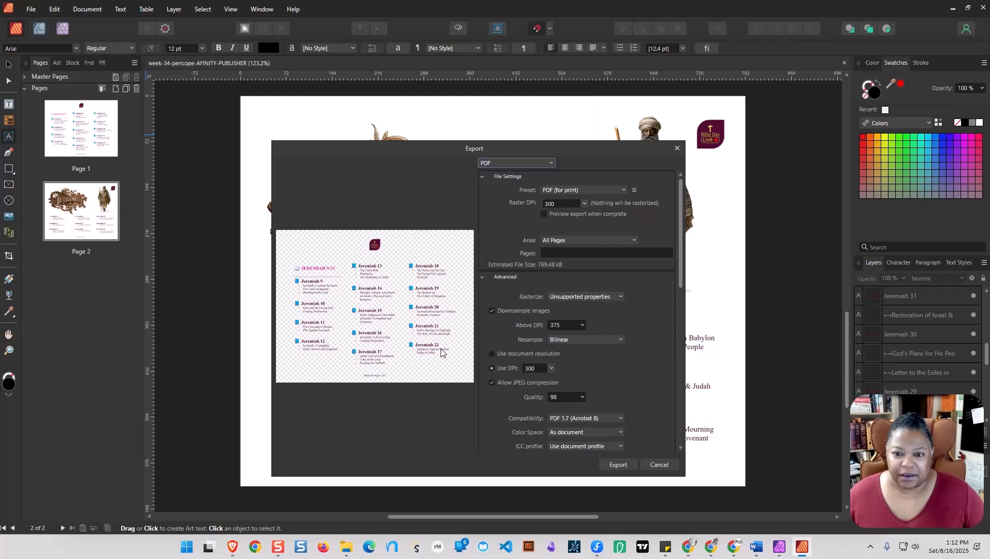
{"action": "left_click", "coordinate": [614, 465]}
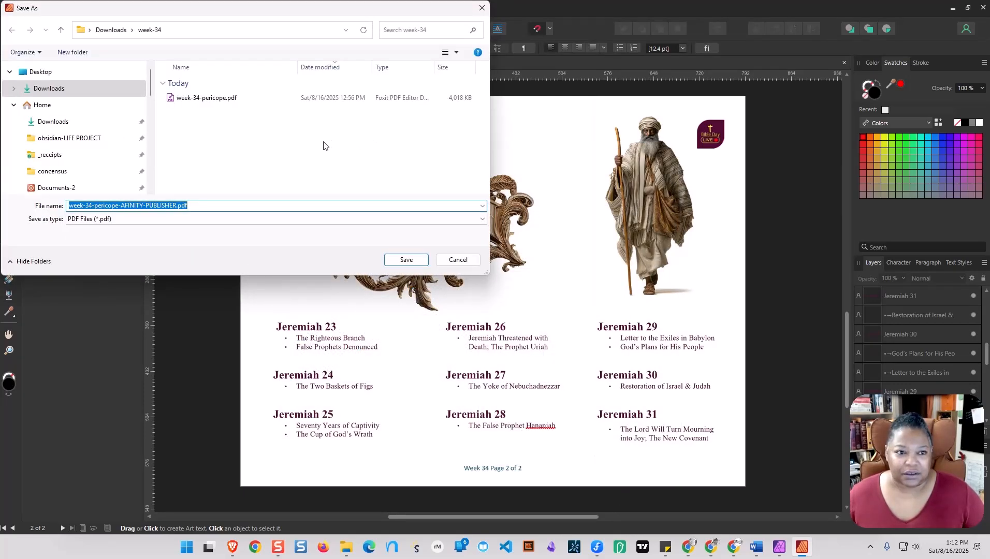
{"action": "left_click", "coordinate": [406, 260]}
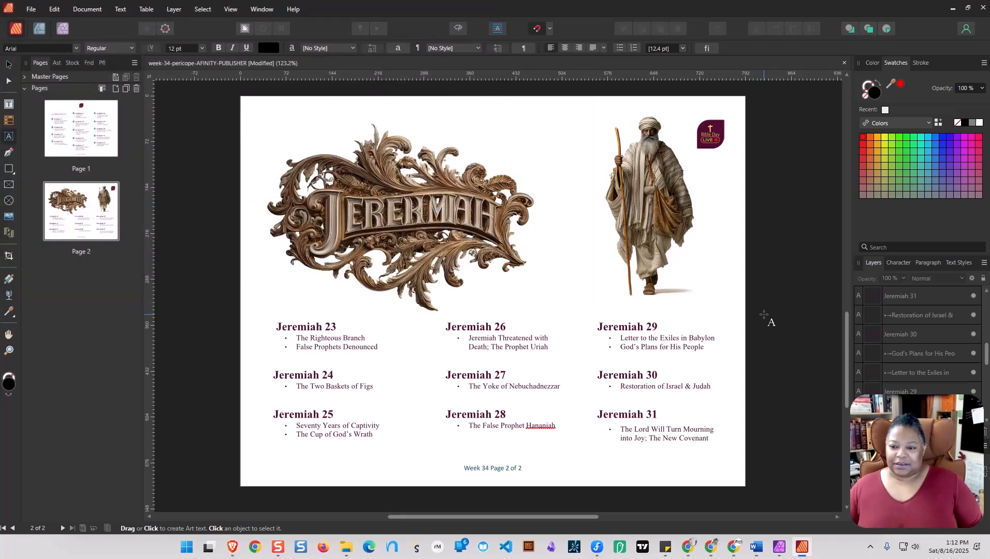
{"action": "mouse_move", "coordinate": [347, 552]}
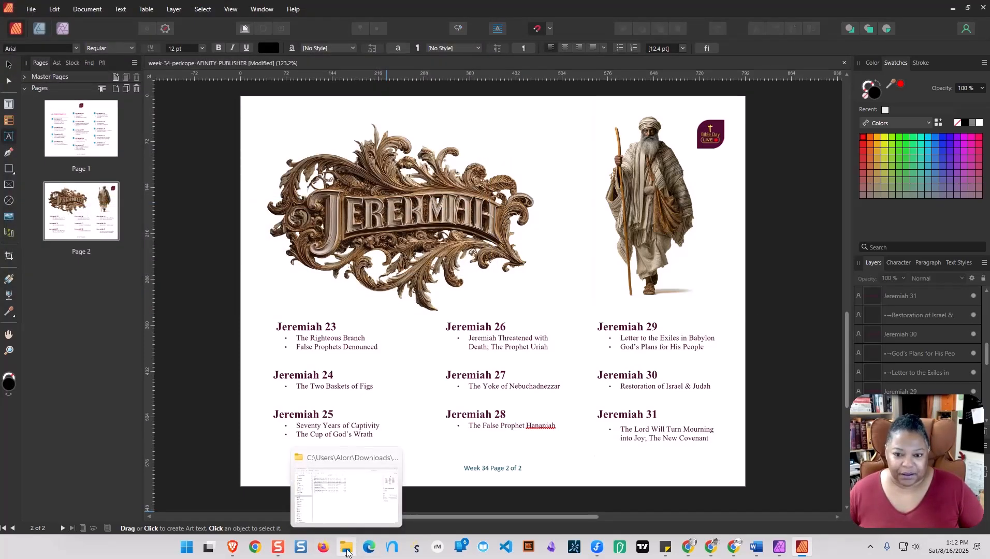
Export all pages with the PNG preset as week-34-pericope-AFINITY-PUBLISHER.png in the week-34 folder.
{"action": "left_click", "coordinate": [31, 9]}
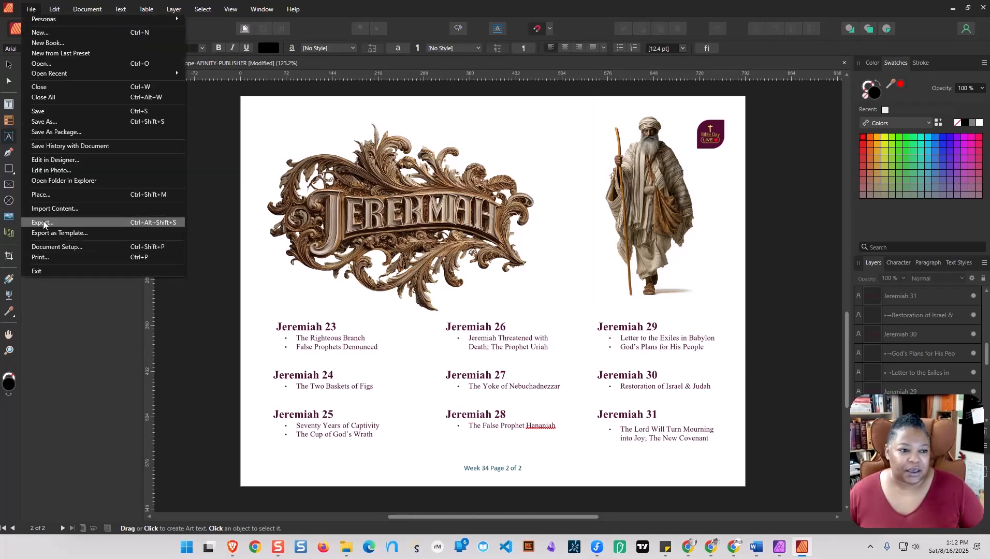
{"action": "left_click", "coordinate": [43, 223]}
{"action": "left_click", "coordinate": [542, 165]}
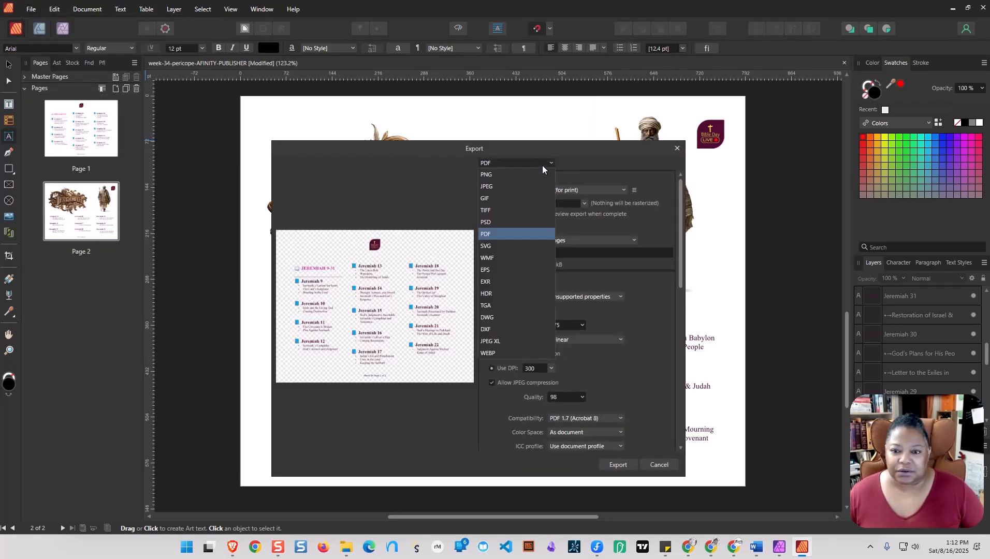
{"action": "left_click", "coordinate": [493, 175]}
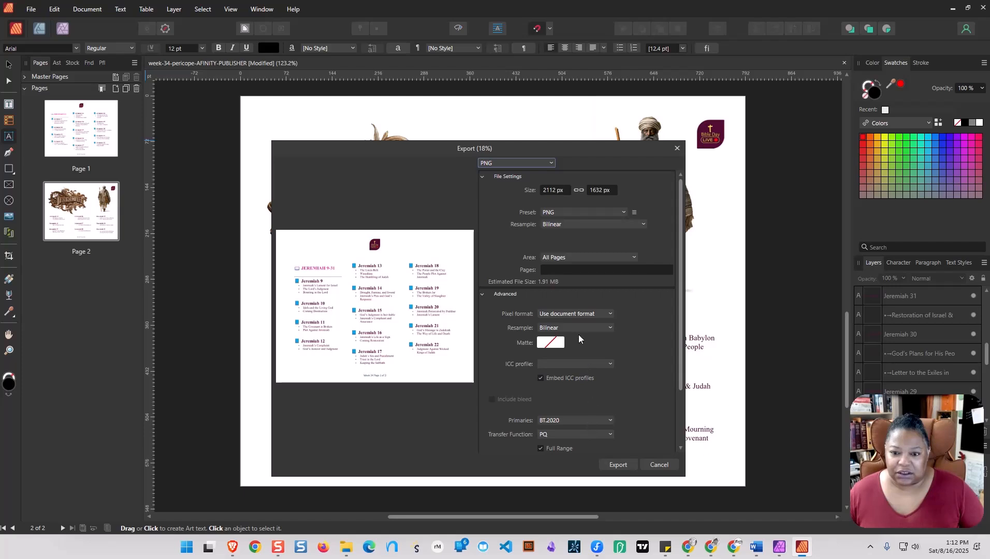
{"action": "scroll", "coordinate": [570, 291], "scroll_direction": "down", "scroll_amount": 2}
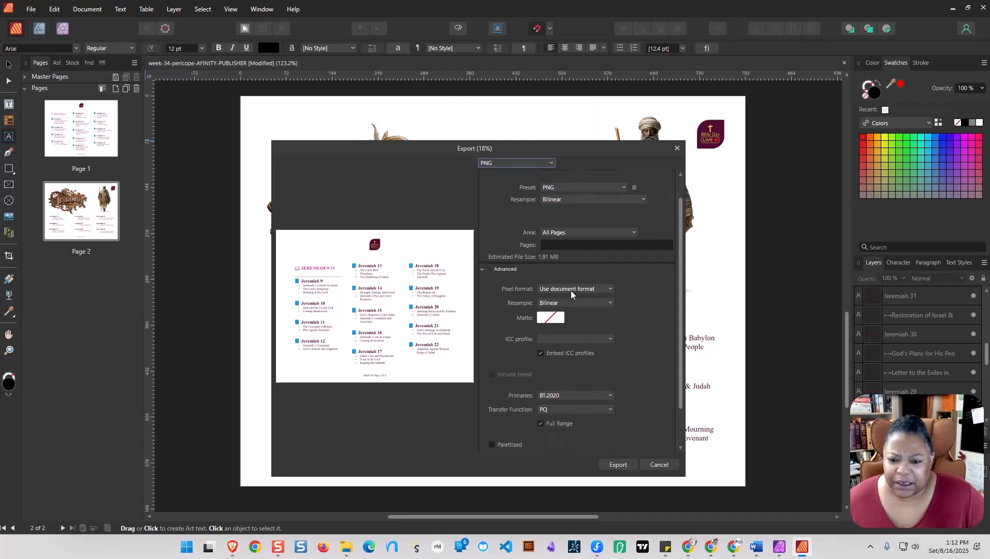
{"action": "scroll", "coordinate": [571, 294], "scroll_direction": "down", "scroll_amount": 1}
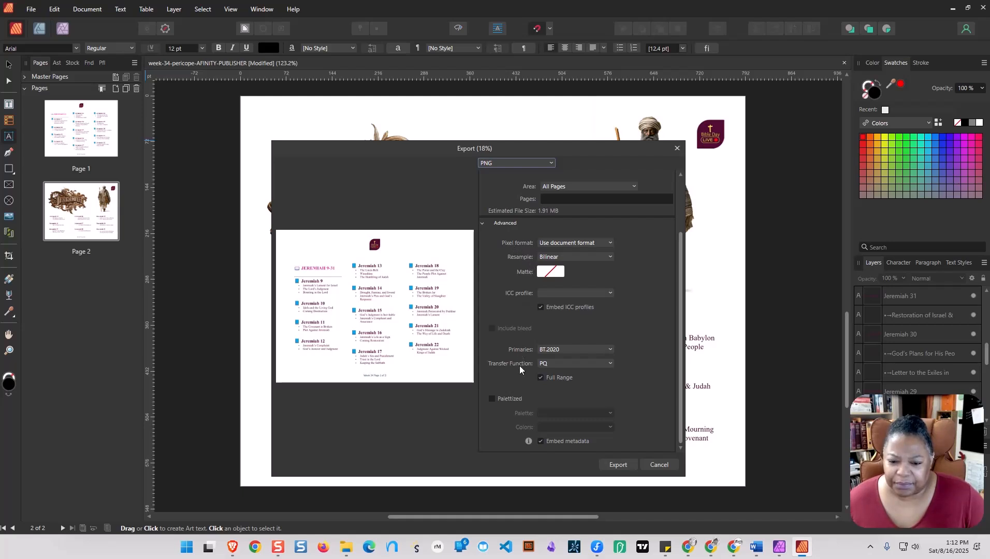
{"action": "scroll", "coordinate": [630, 401], "scroll_direction": "up", "scroll_amount": 1}
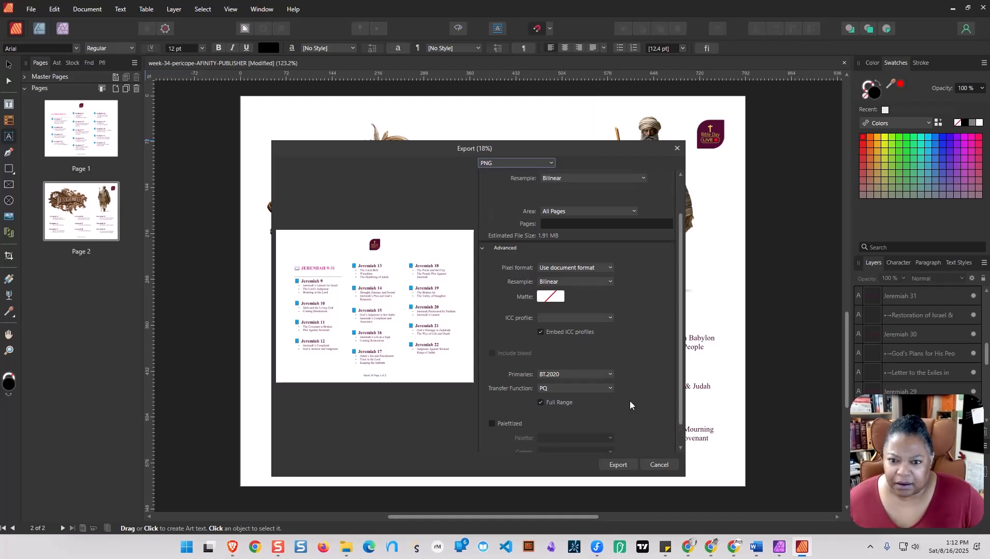
{"action": "scroll", "coordinate": [618, 237], "scroll_direction": "up", "scroll_amount": 2}
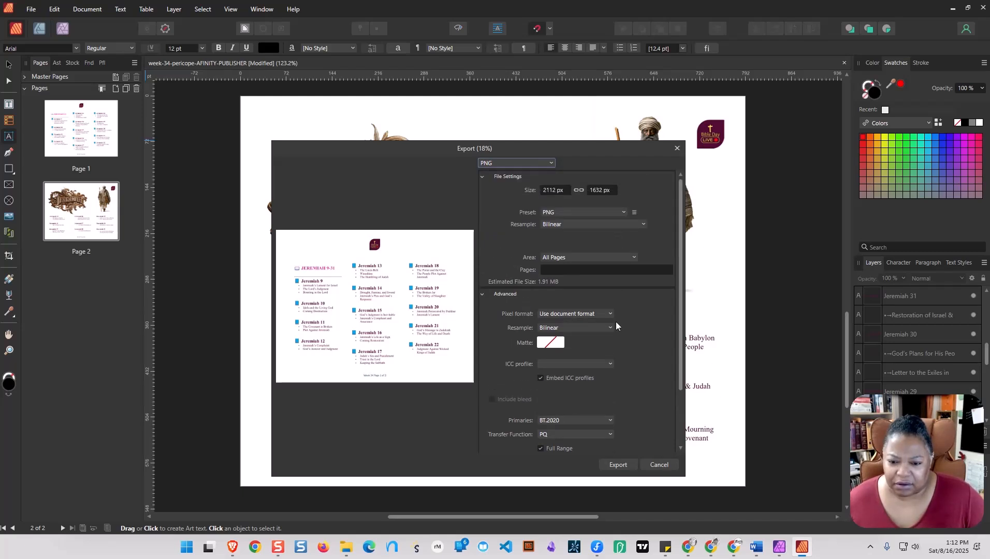
{"action": "scroll", "coordinate": [603, 336], "scroll_direction": "down", "scroll_amount": 3}
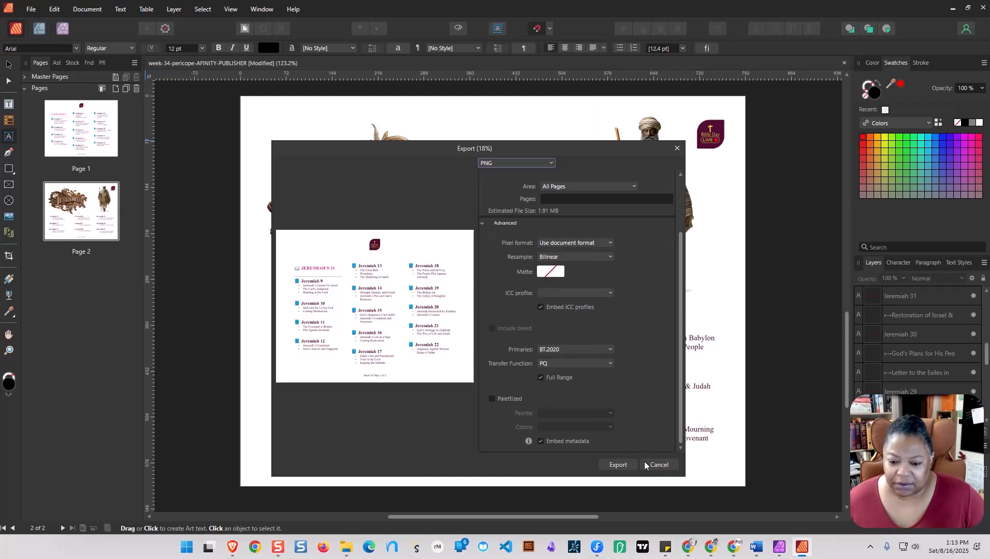
{"action": "left_click", "coordinate": [617, 465]}
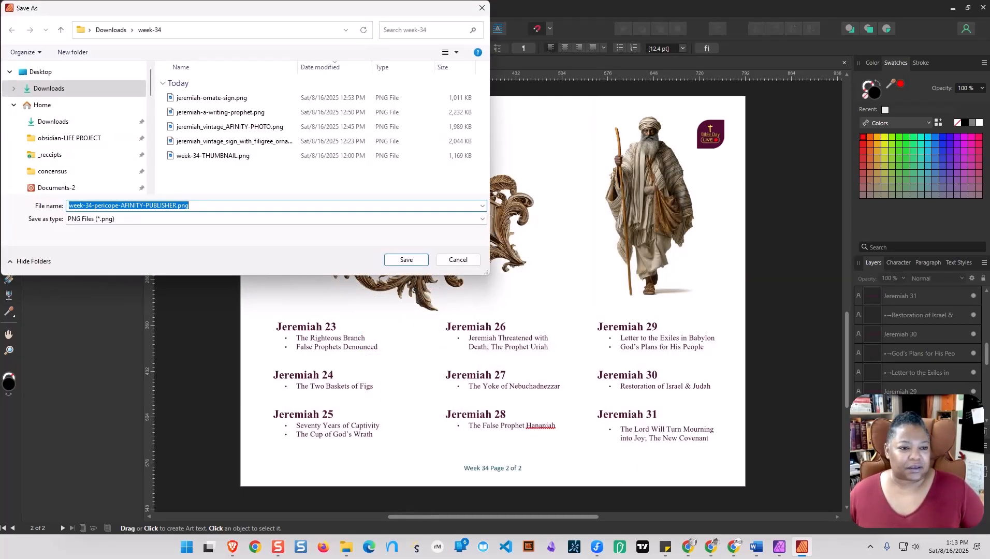
{"action": "left_click", "coordinate": [407, 260]}
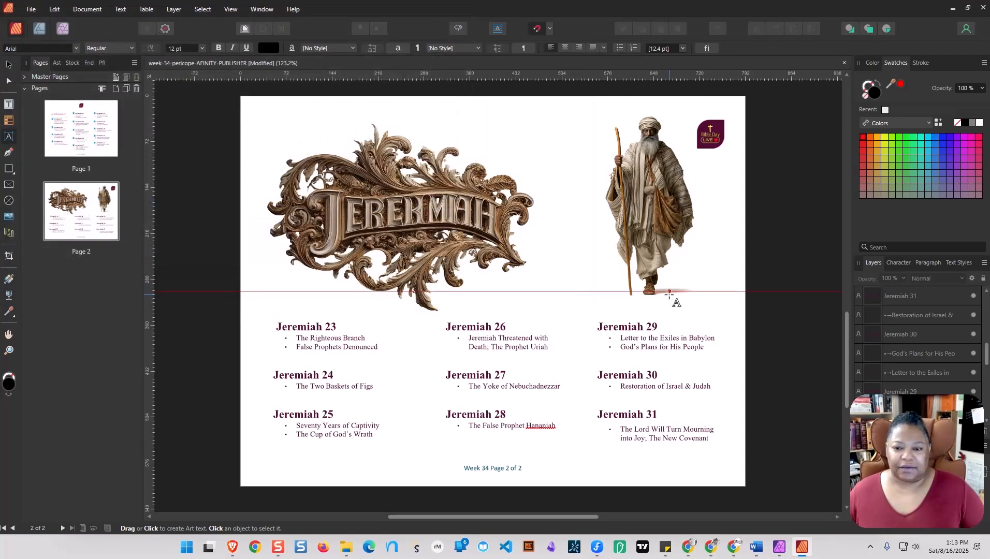